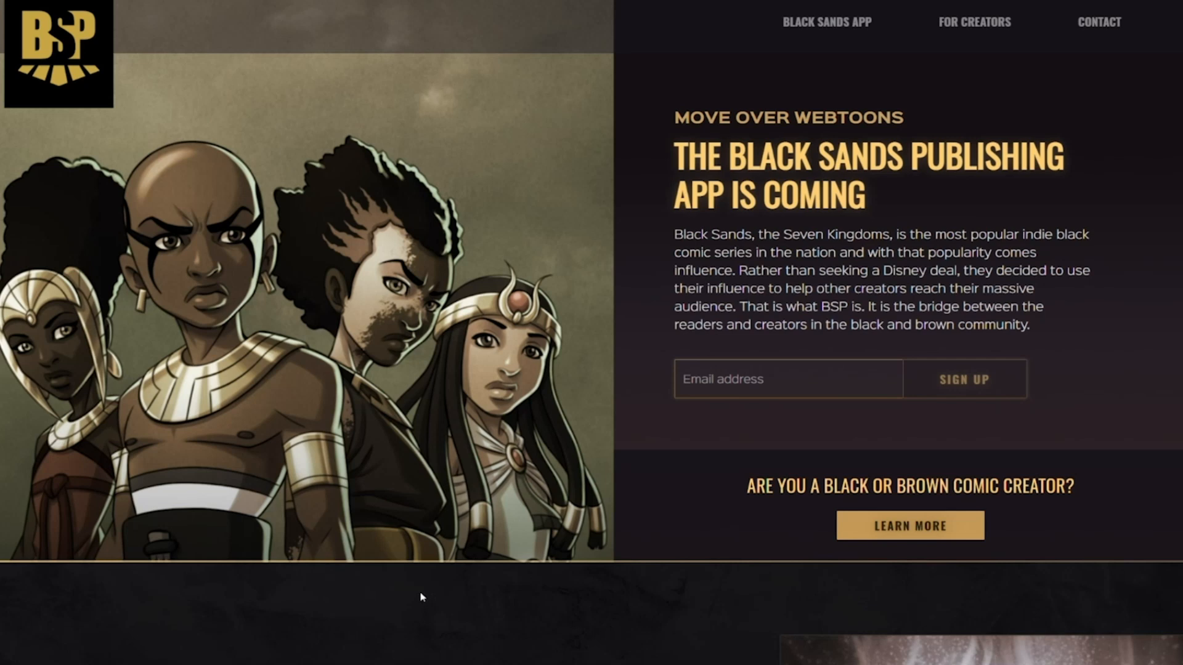
# Sign in to the Creator's Portal of the Black Sands Publishing site with the saved credentials
pyautogui.scroll(-15, 422, 596)
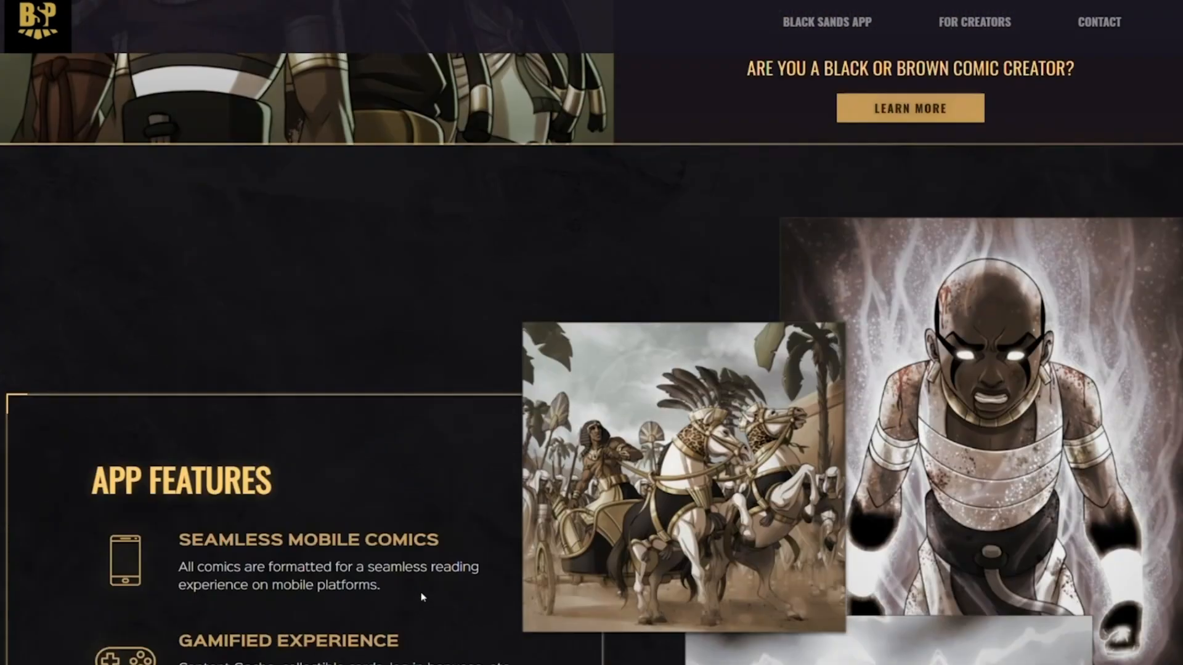
pyautogui.scroll(-12, 422, 598)
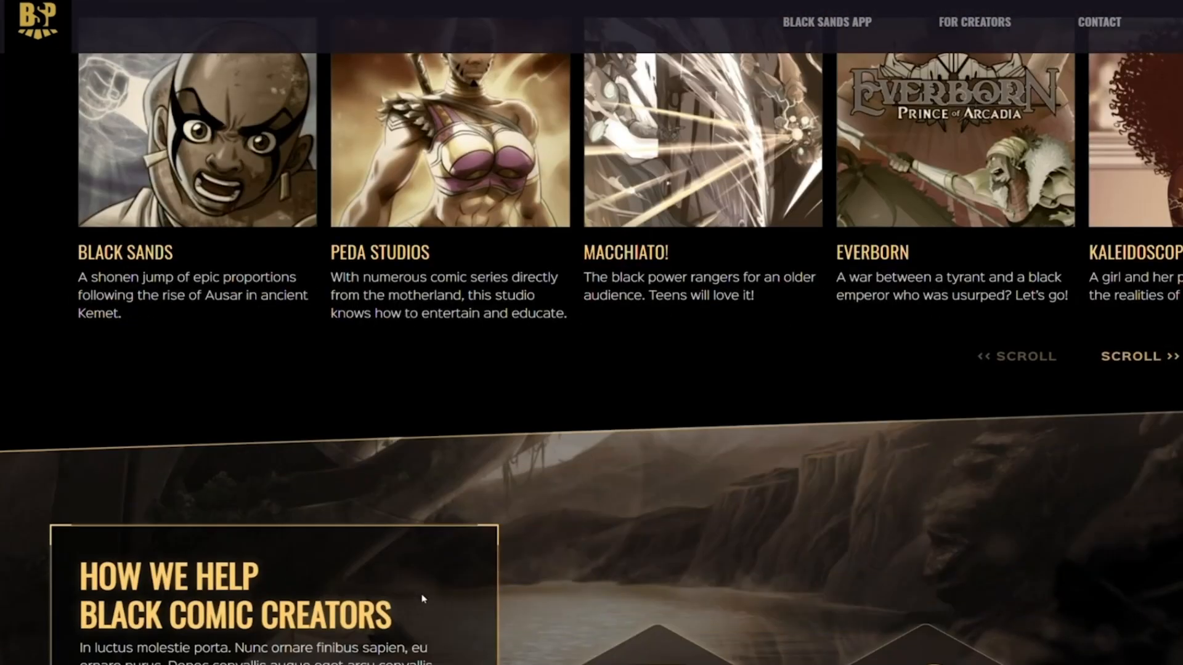
pyautogui.scroll(-4, 422, 598)
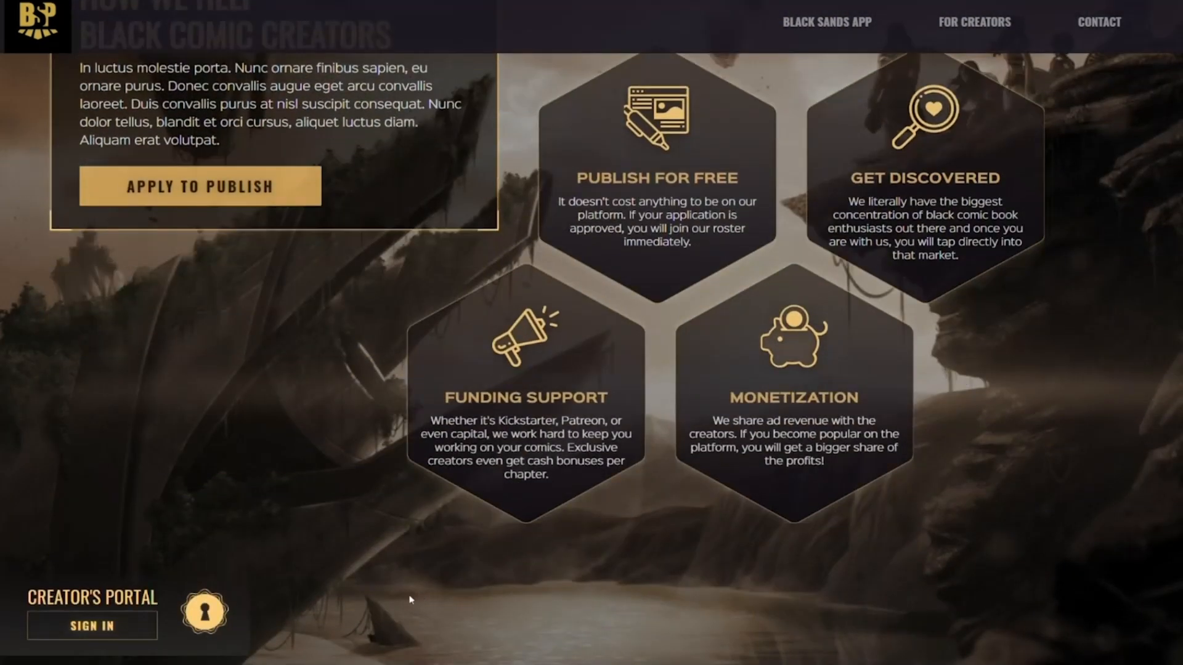
pyautogui.scroll(-1, 317, 603)
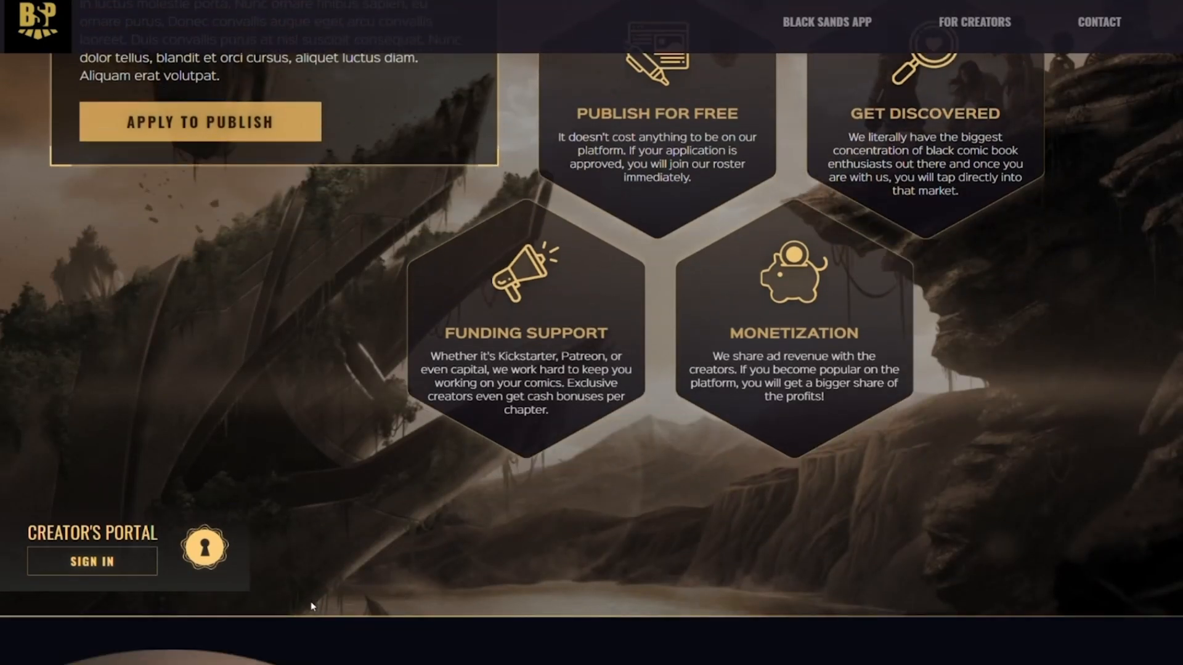
pyautogui.click(103, 562)
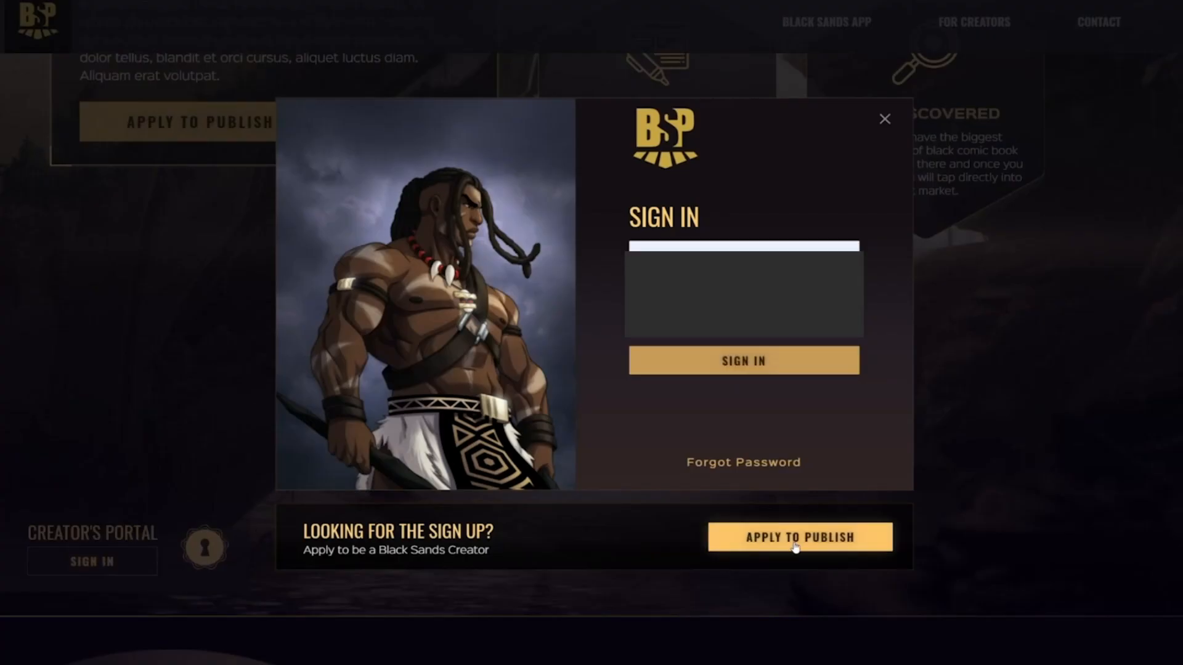
pyautogui.click(760, 370)
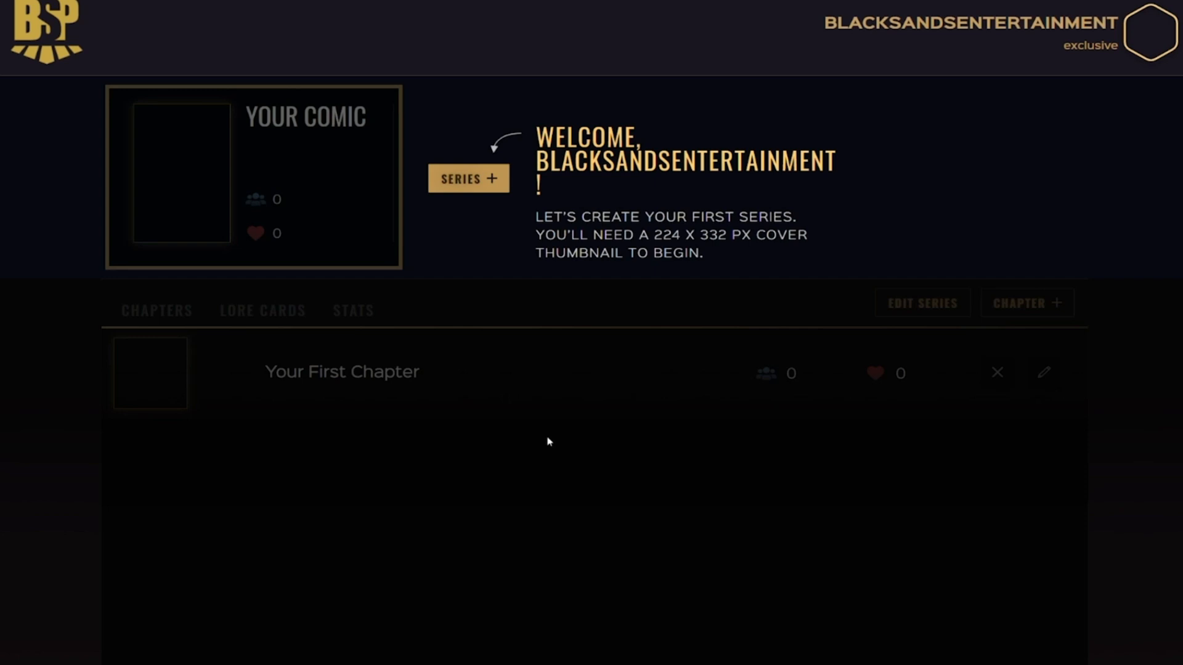
# Start a new series with the Black Sands cover image and name it "Black Sands, the Seven Kingdoms"
pyautogui.click(469, 185)
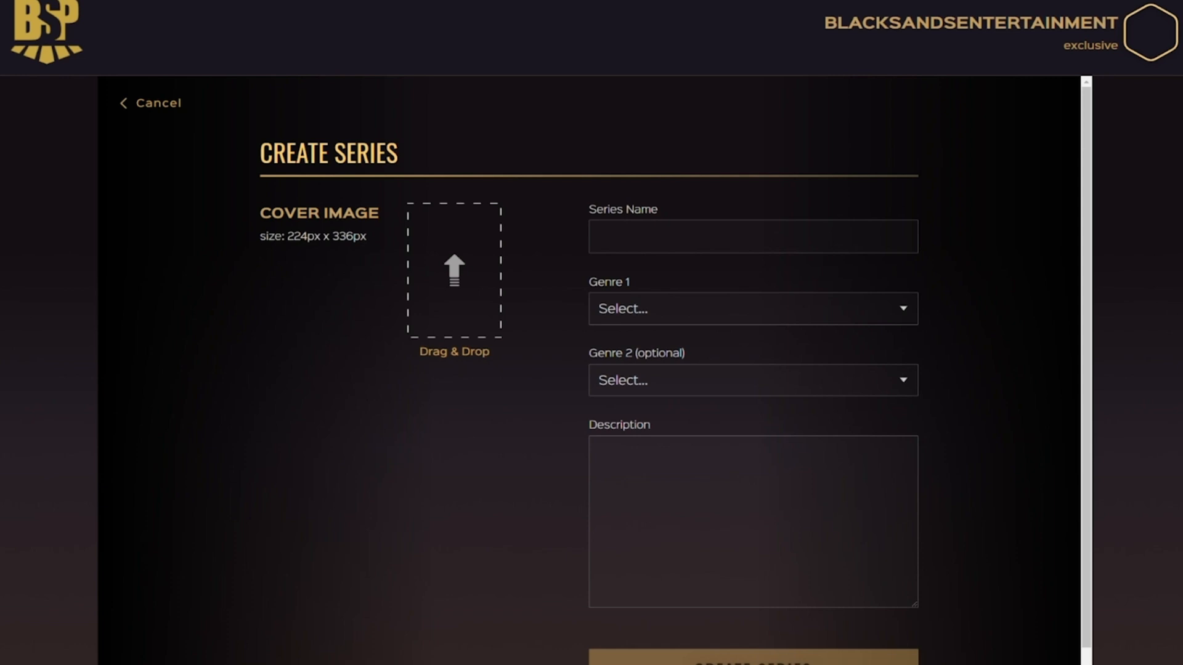
pyautogui.moveTo(272, 237); pyautogui.dragTo(445, 291)
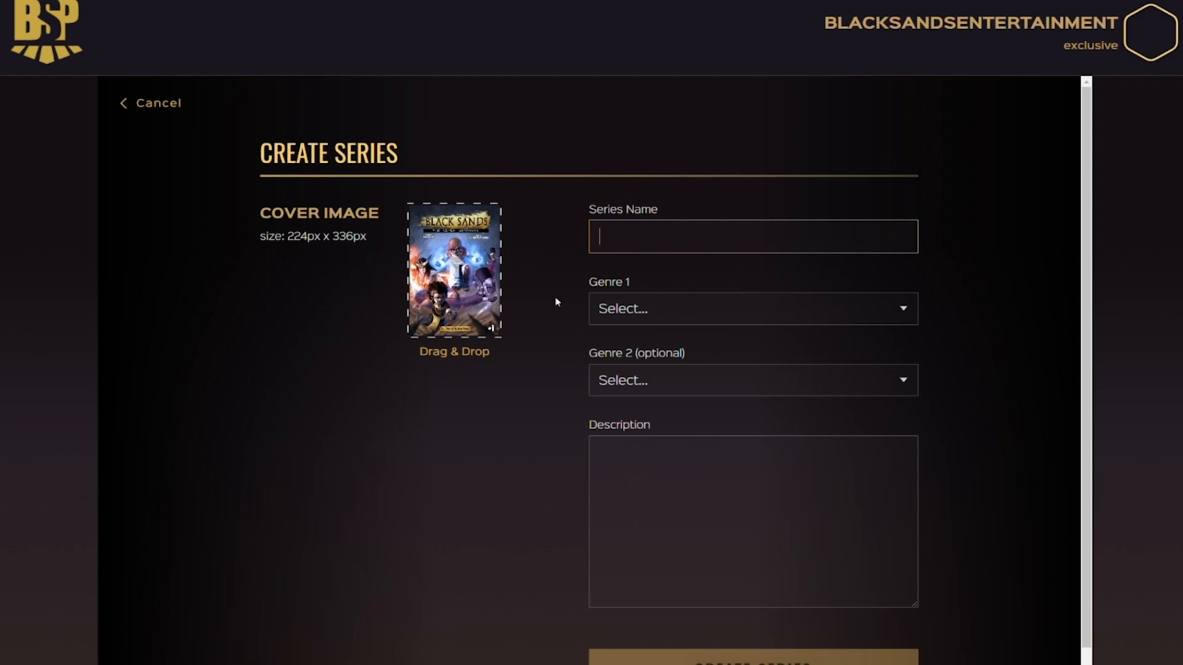
pyautogui.write('Black Sands, the Seven Kingfoms')
pyautogui.press('BackSpace')
pyautogui.press('BackSpace')
pyautogui.press('BackSpace')
pyautogui.press('BackSpace')
pyautogui.write('doms')
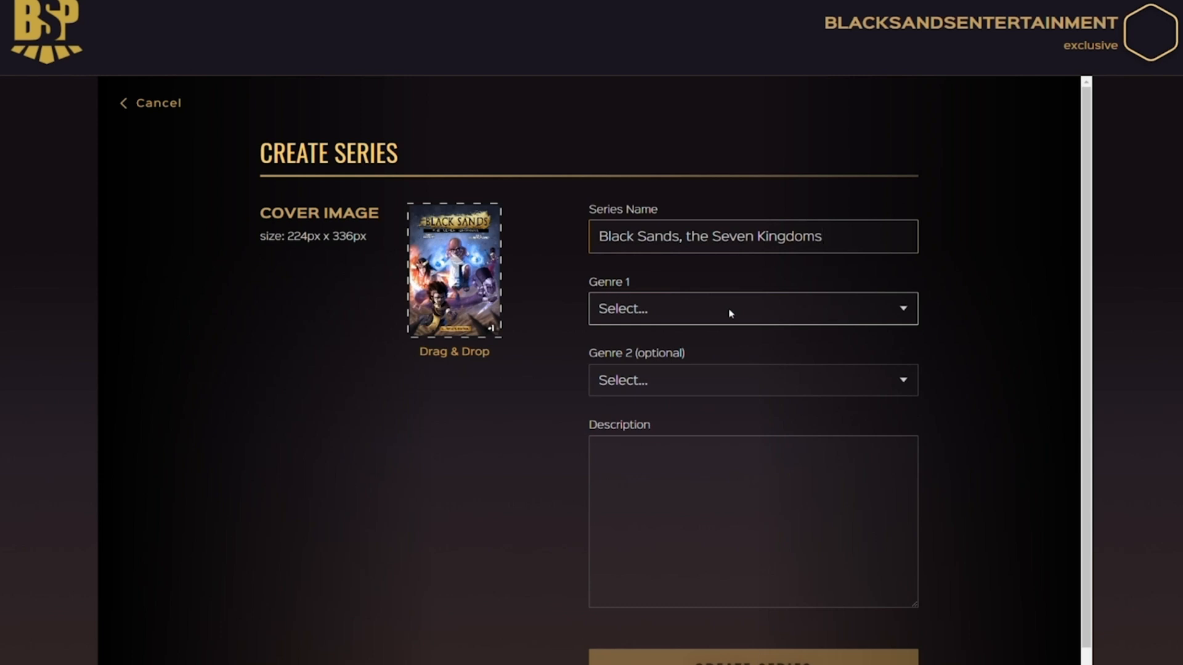
# Set the series' first genre to Historical and its second genre to Fantasy
pyautogui.click(666, 307)
pyautogui.scroll(-1, 722, 425)
pyautogui.scroll(-1, 690, 428)
pyautogui.click(669, 408)
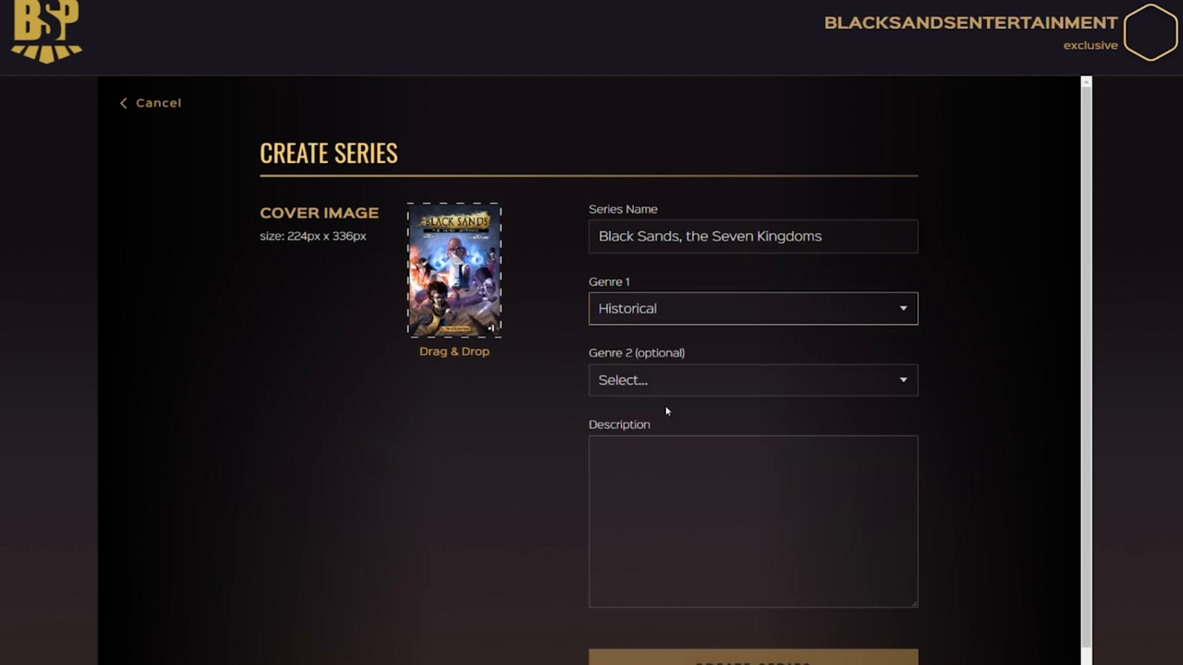
pyautogui.click(690, 382)
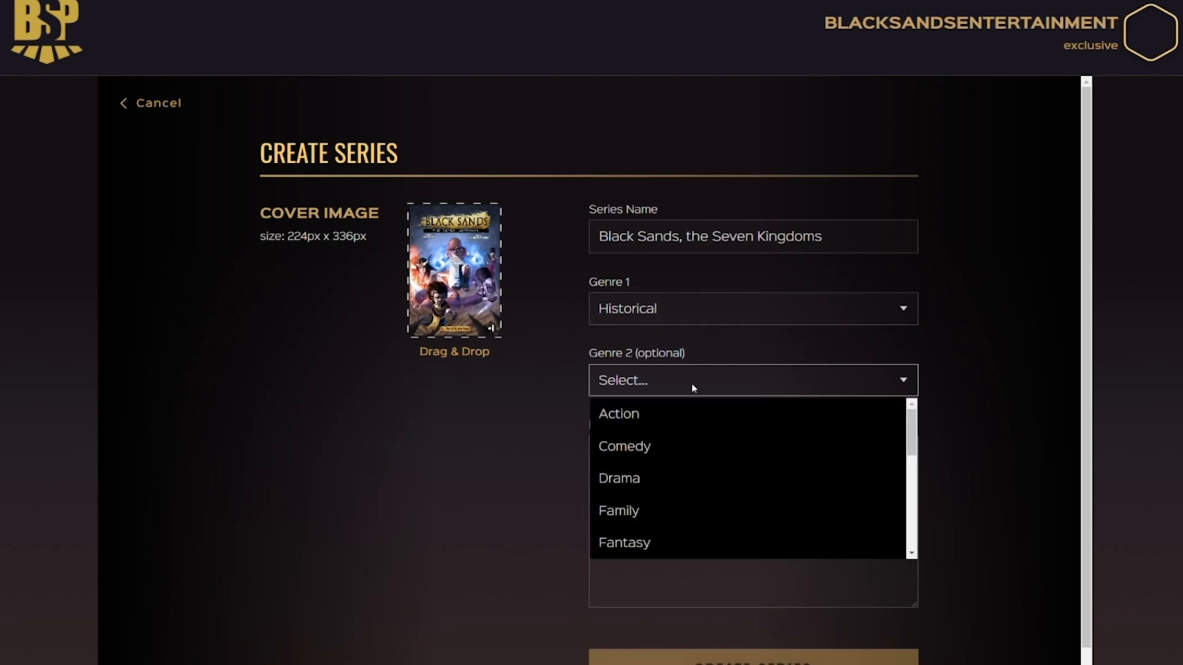
pyautogui.click(676, 543)
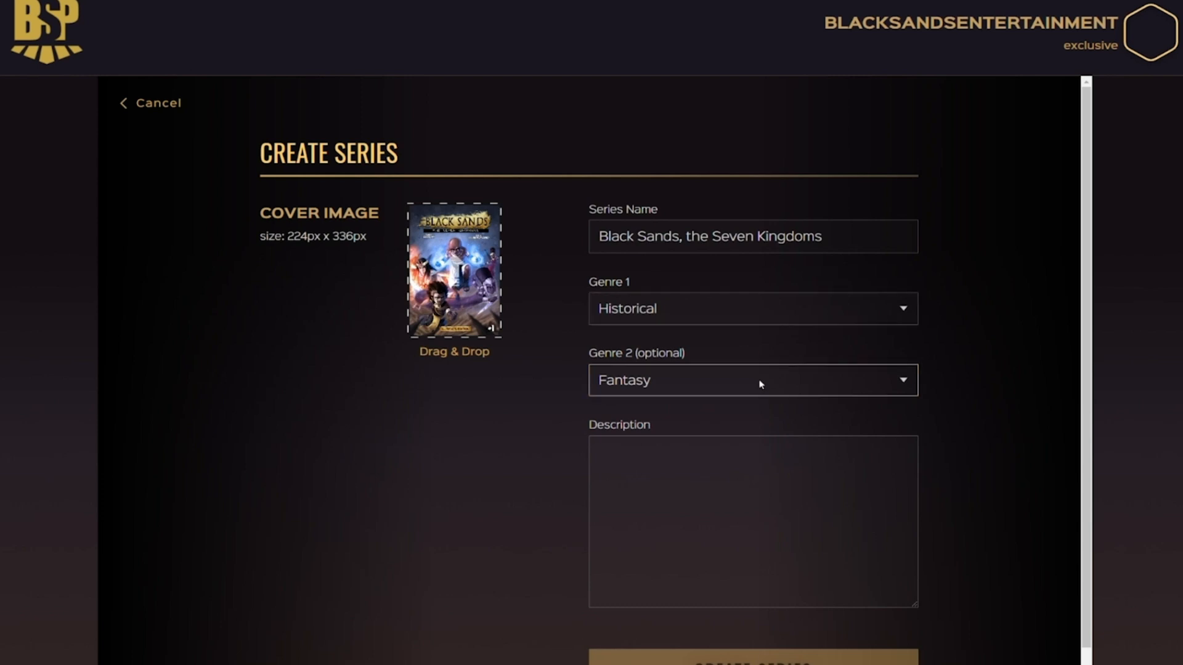
# Enter the description "Royals kids kick ancient butt." plus a line crediting the writer and illustrator, and create the series
pyautogui.click(704, 487)
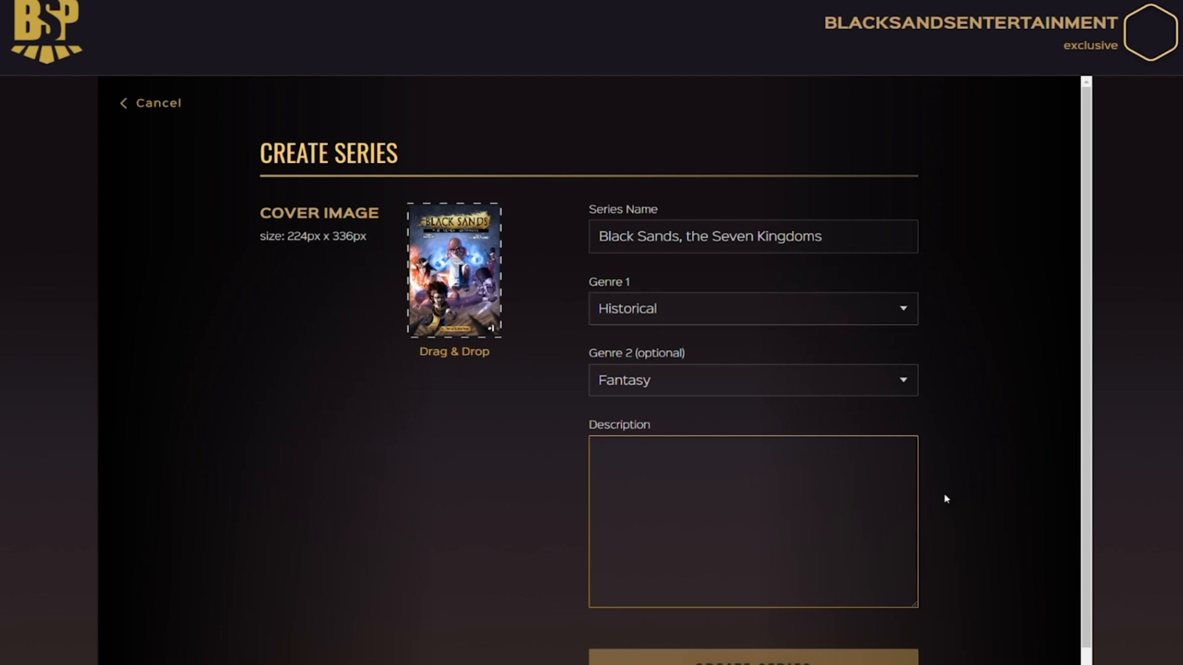
pyautogui.write('Royal')
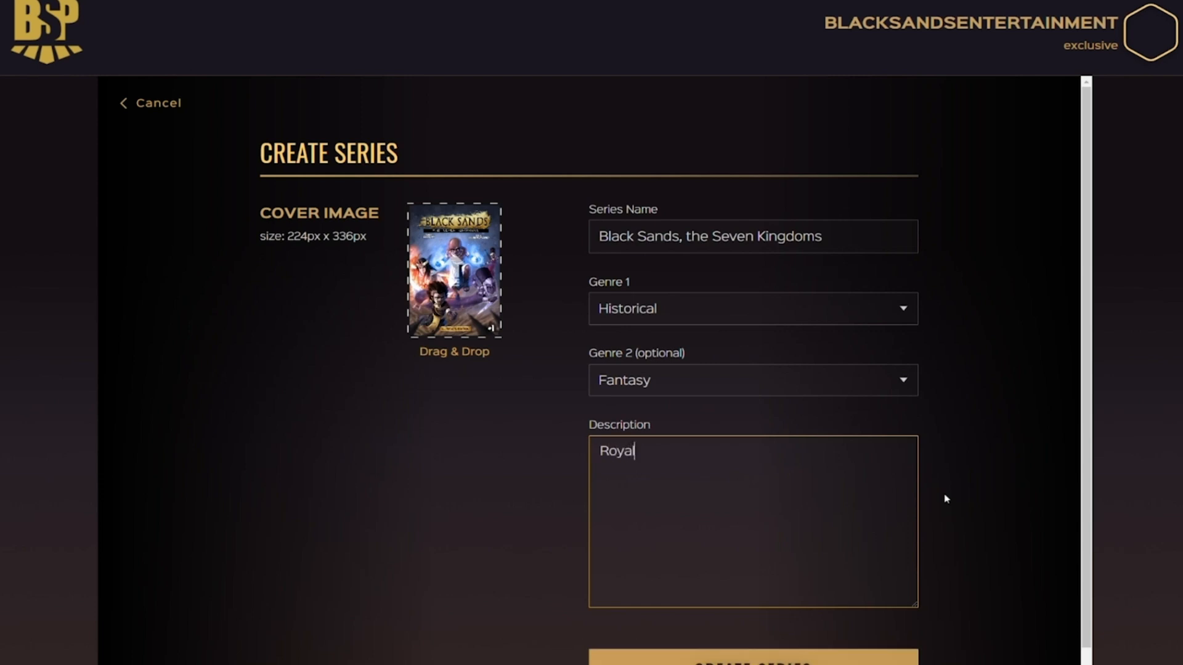
pyautogui.write('s kids kick and')
pyautogui.write('ient butt.')
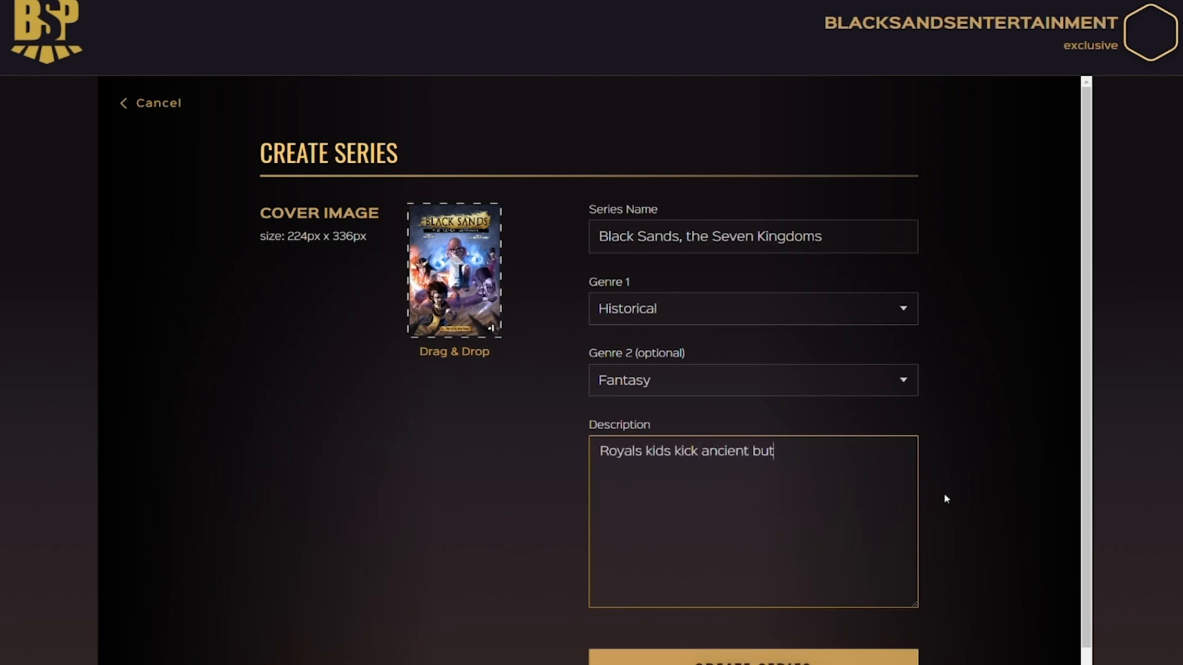
pyautogui.press('Return')
pyautogui.write('Written by Manuel Godoy and illustrated by David Lenormand')
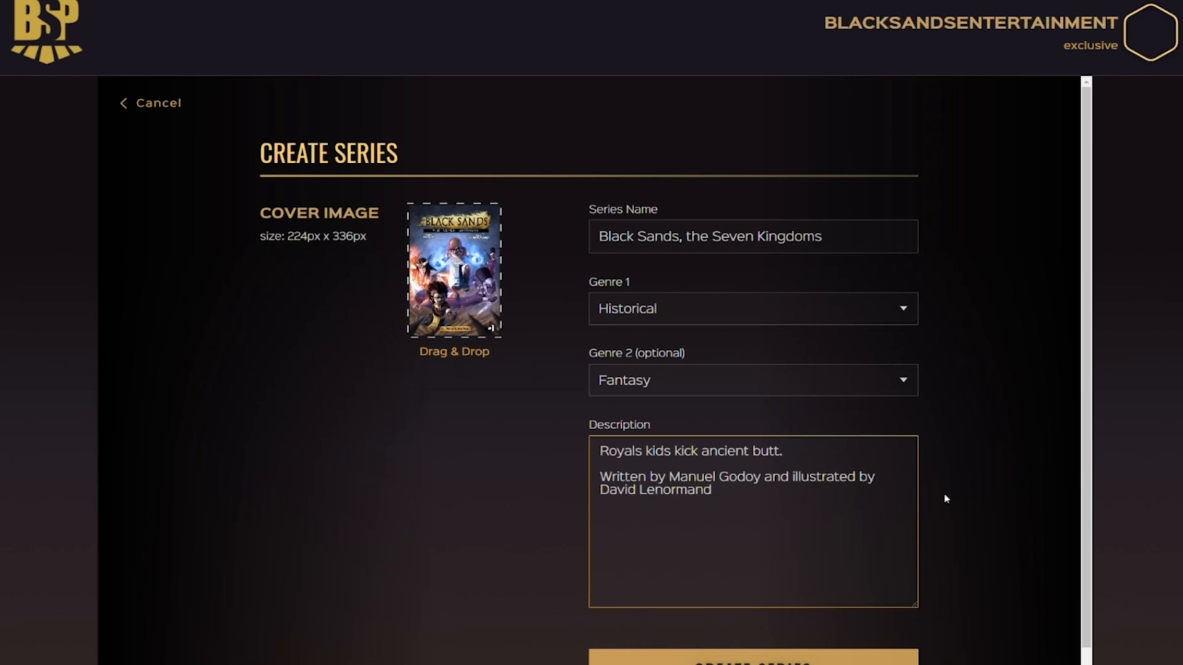
pyautogui.scroll(-1, 1055, 459)
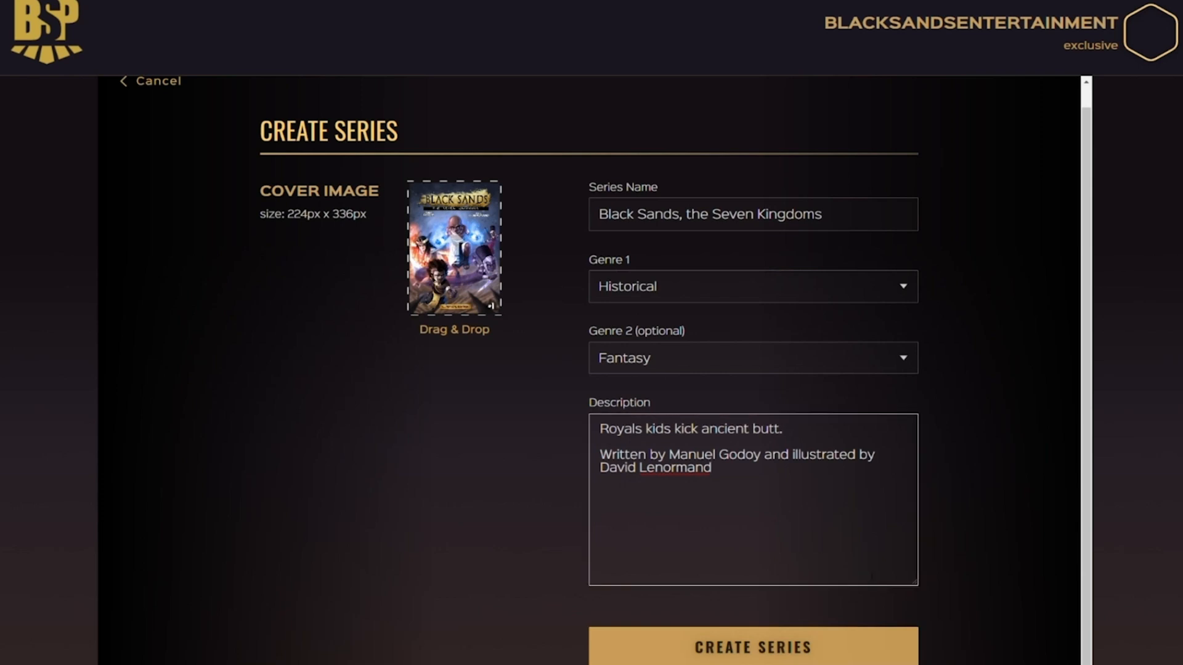
pyautogui.click(766, 643)
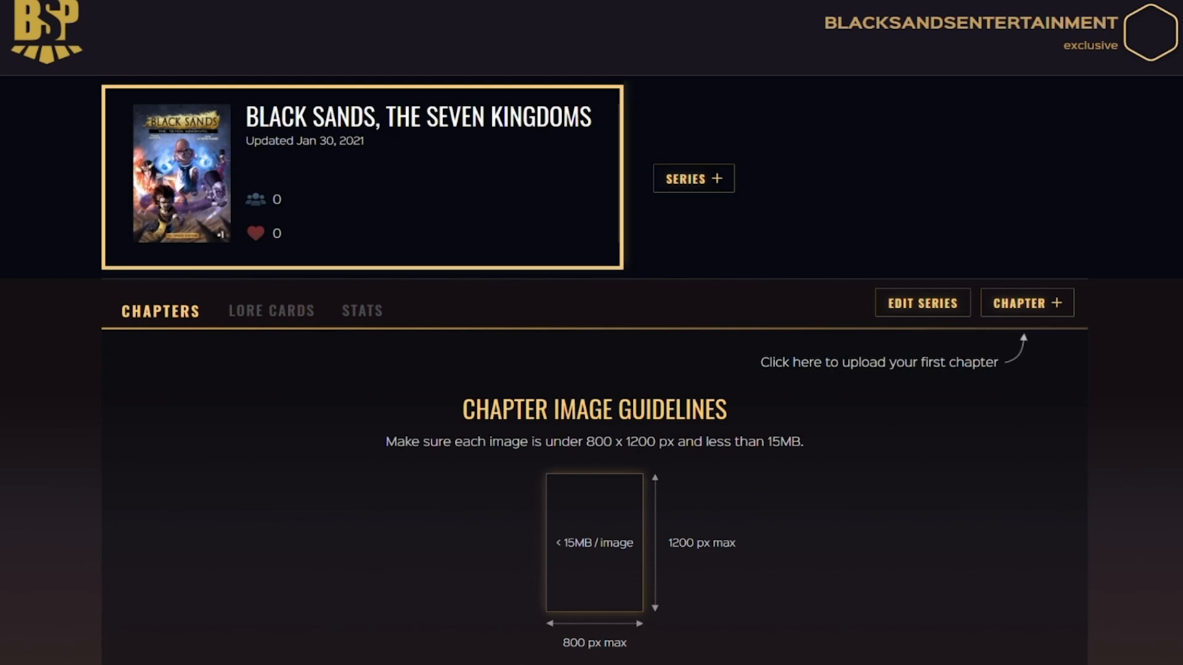
pyautogui.moveTo(806, 446); pyautogui.dragTo(768, 443)
pyautogui.click(817, 451)
# Start a new chapter for the series with the map image as its thumbnail and name it "Prologue"
pyautogui.click(1026, 308)
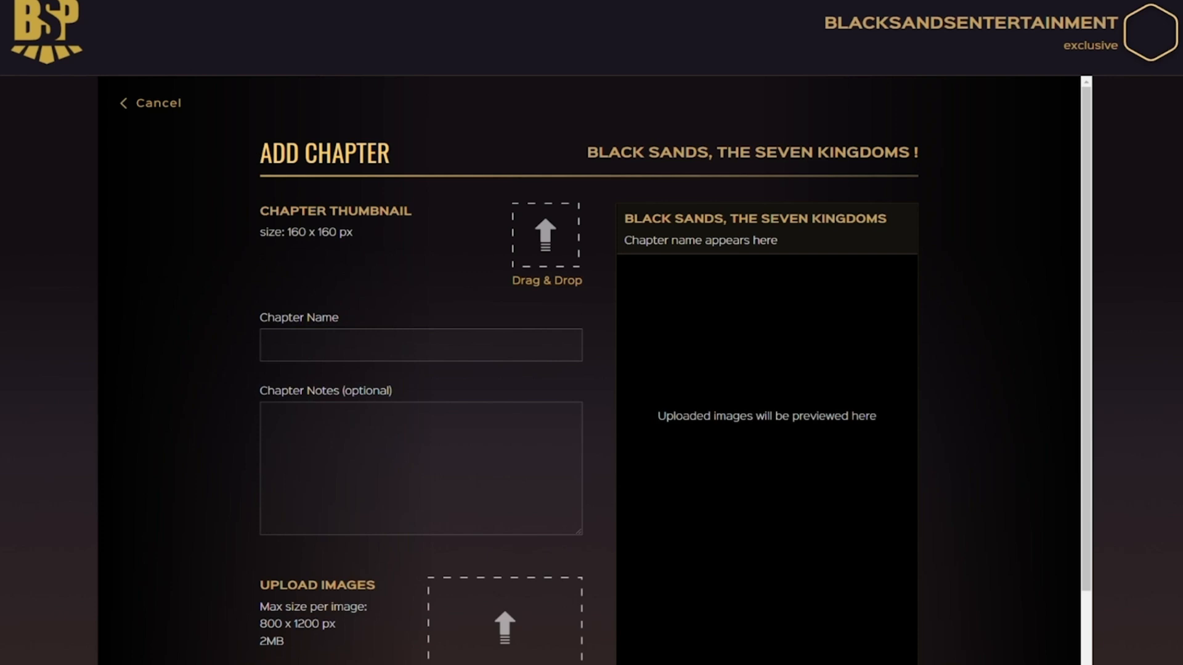
pyautogui.moveTo(392, 302); pyautogui.dragTo(547, 248)
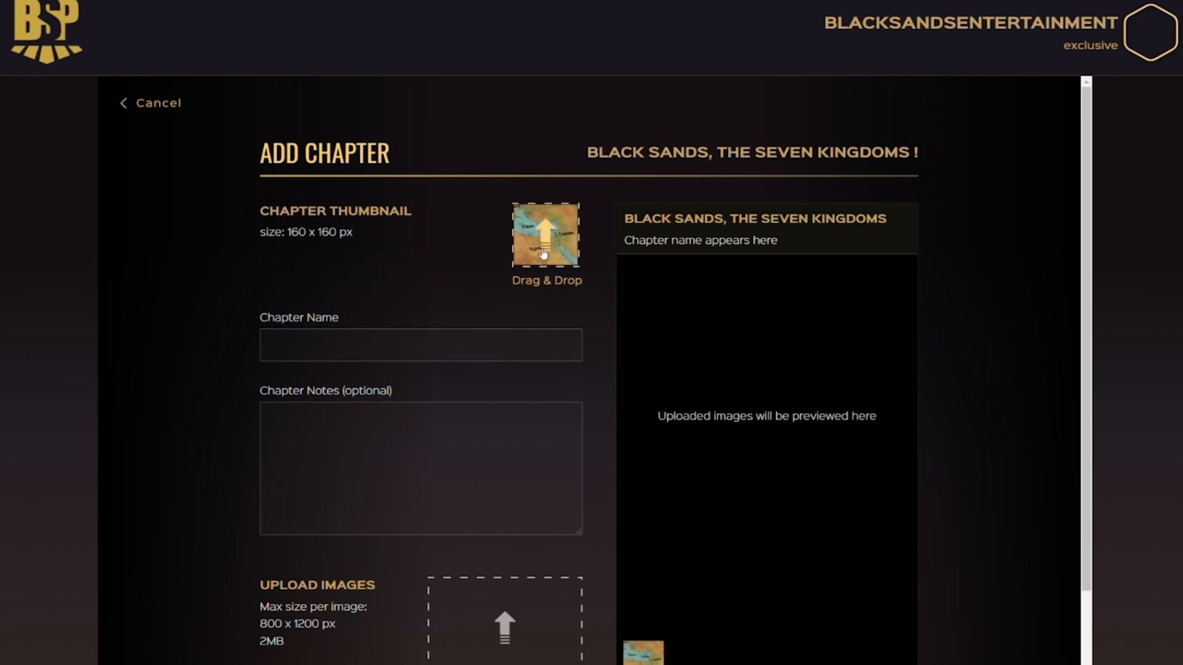
pyautogui.scroll(-2, 616, 391)
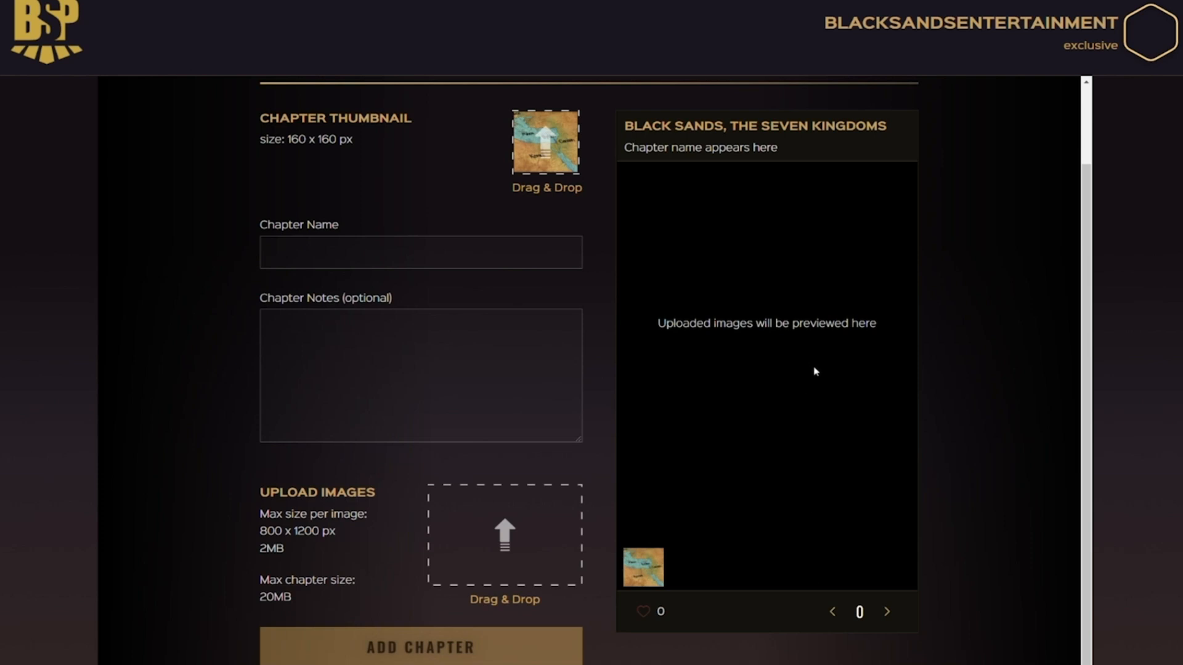
pyautogui.click(522, 255)
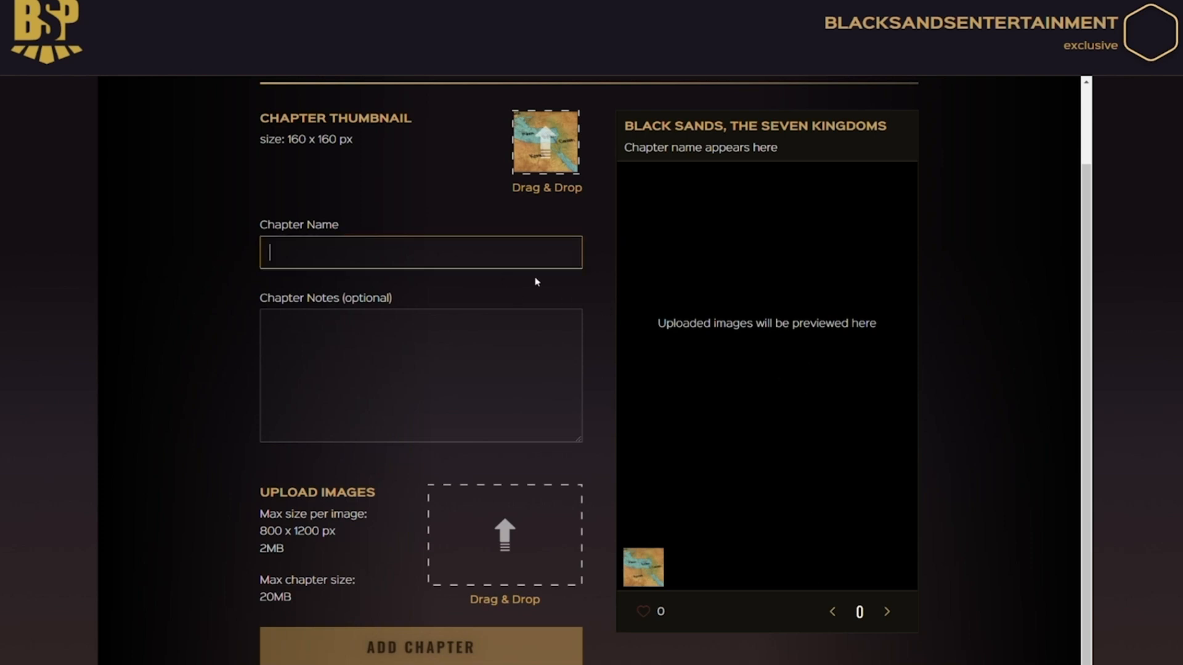
pyautogui.write('P')
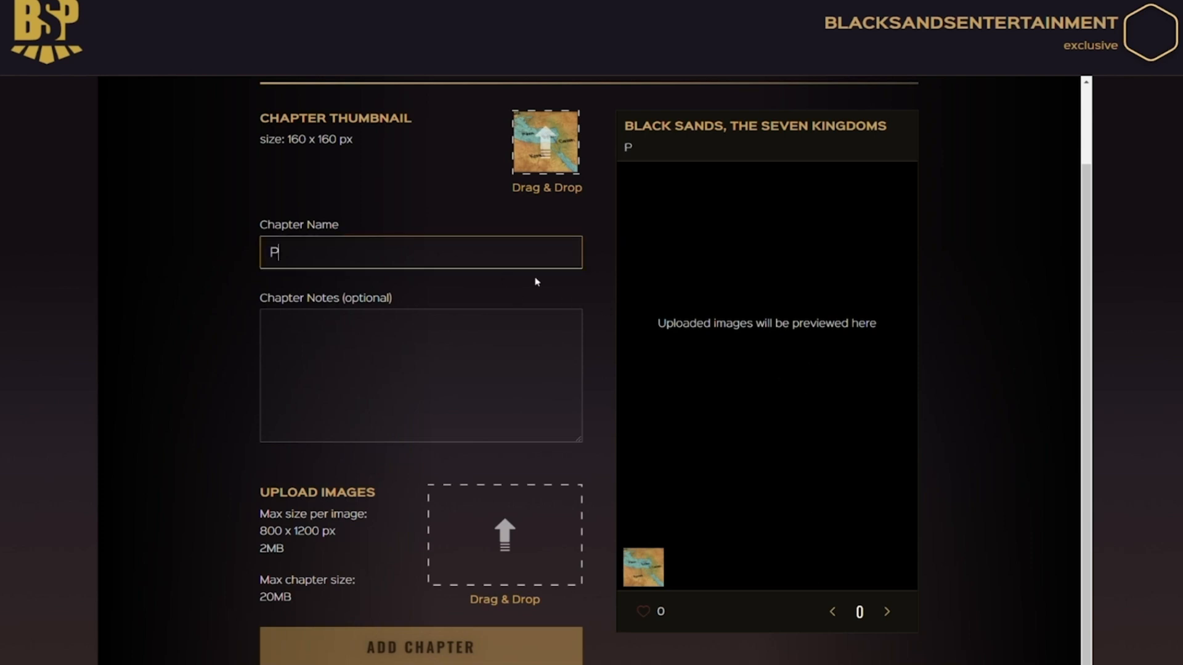
pyautogui.write('rologie')
pyautogui.press('BackSpace')
pyautogui.press('BackSpace')
pyautogui.write('ue')
# Enter "Are you ready for Black Sands?" as the chapter notes
pyautogui.press('Tab')
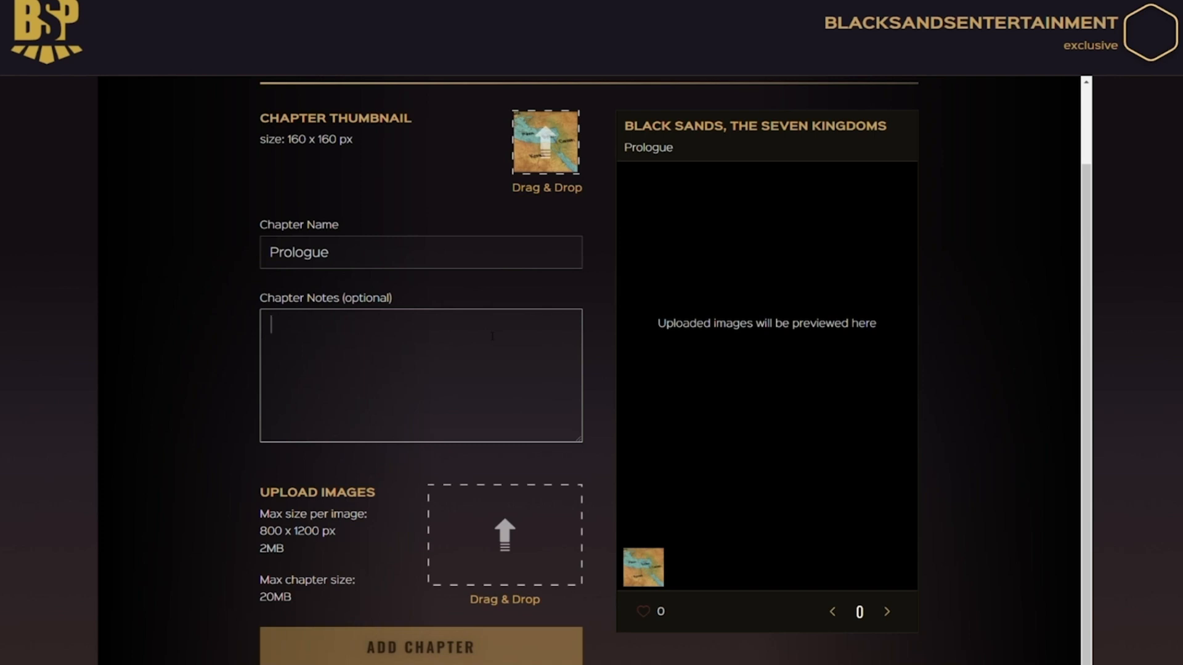
pyautogui.write('Are you r')
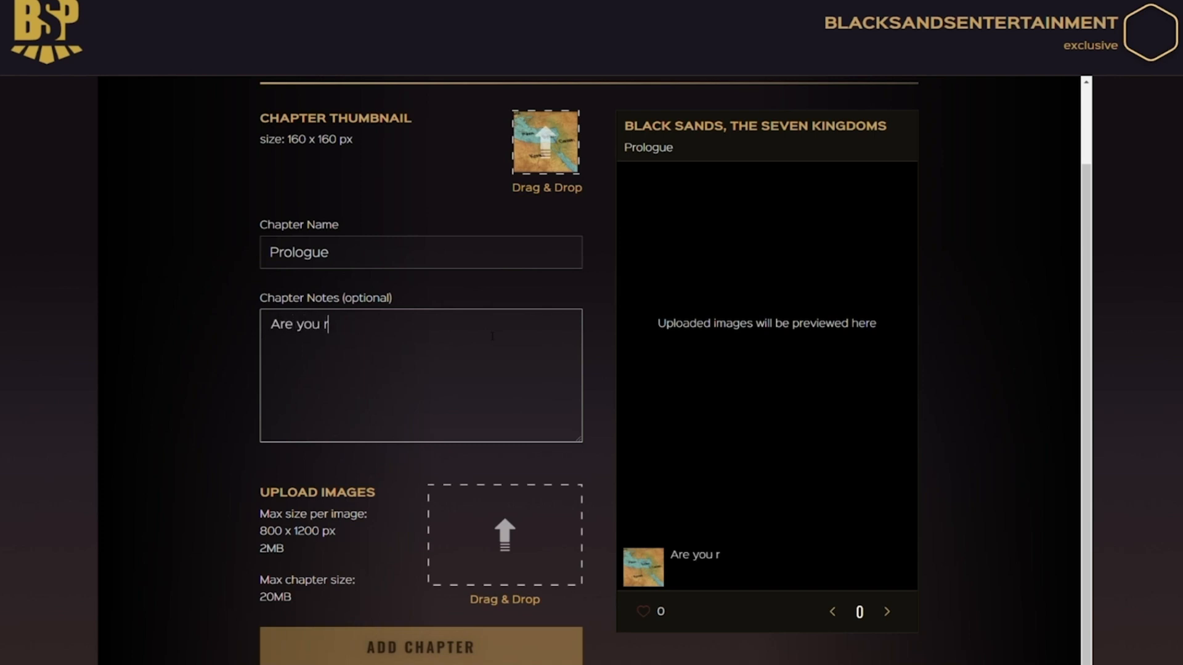
pyautogui.write('eady for Black Sands')
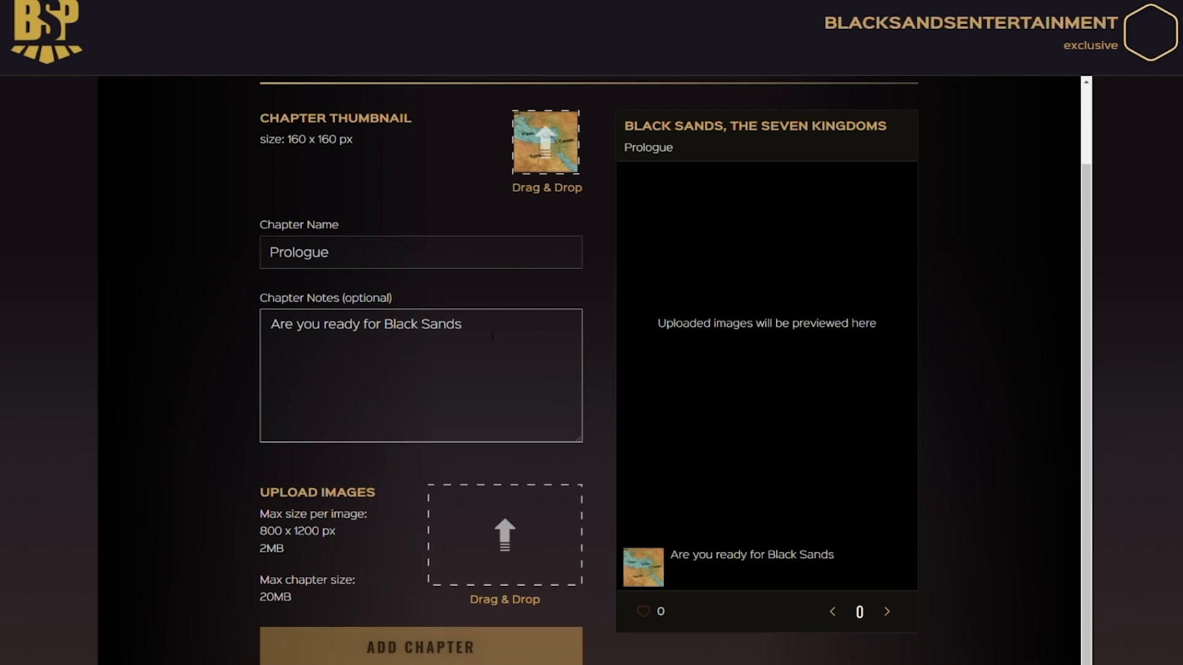
pyautogui.write('?')
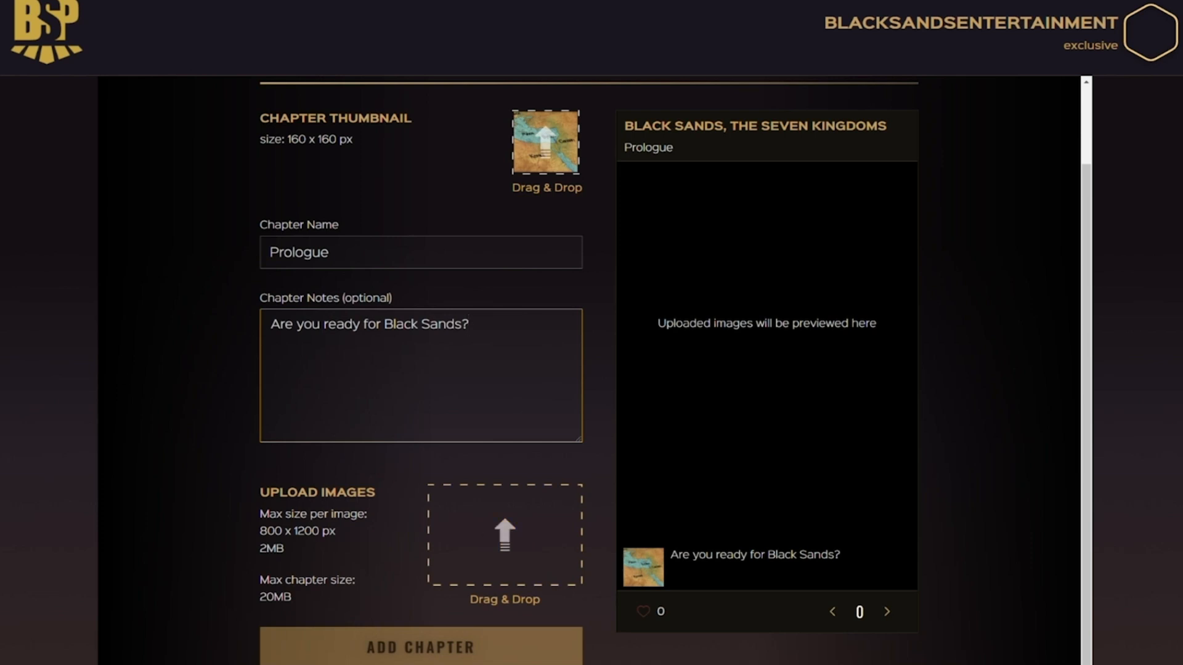
# Upload PSD Edited_1.jpg and PSD Edited_2.jpg as the chapter's page images
pyautogui.hotkey('alt', 'Tab')
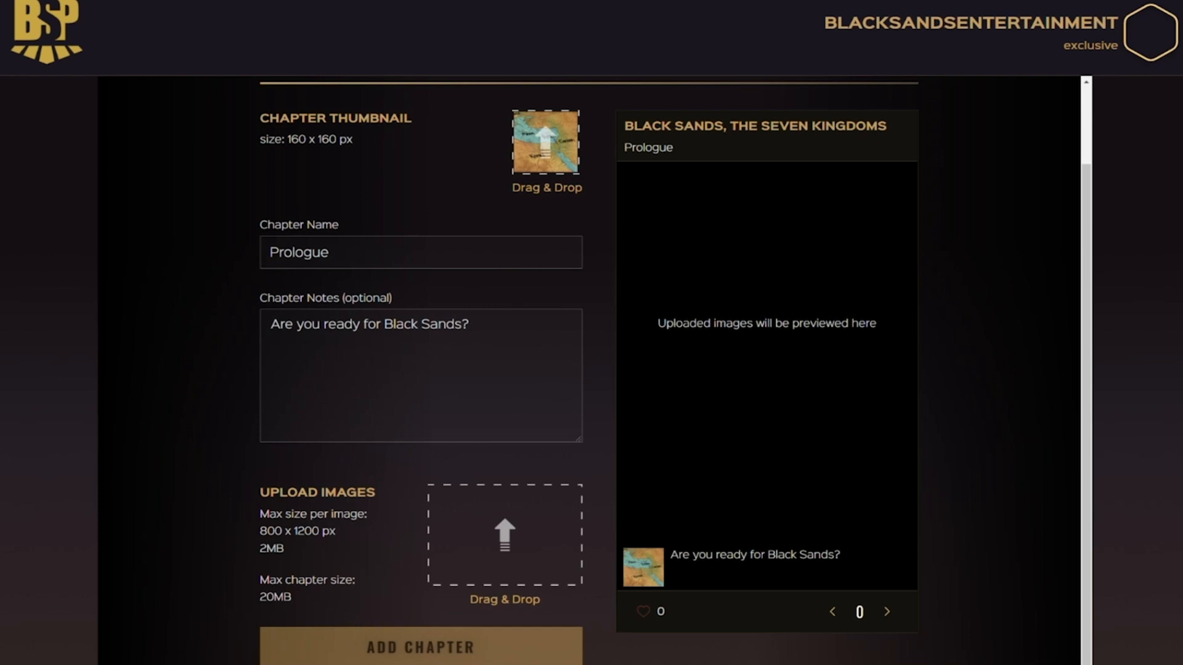
pyautogui.moveTo(376, 397); pyautogui.dragTo(501, 531)
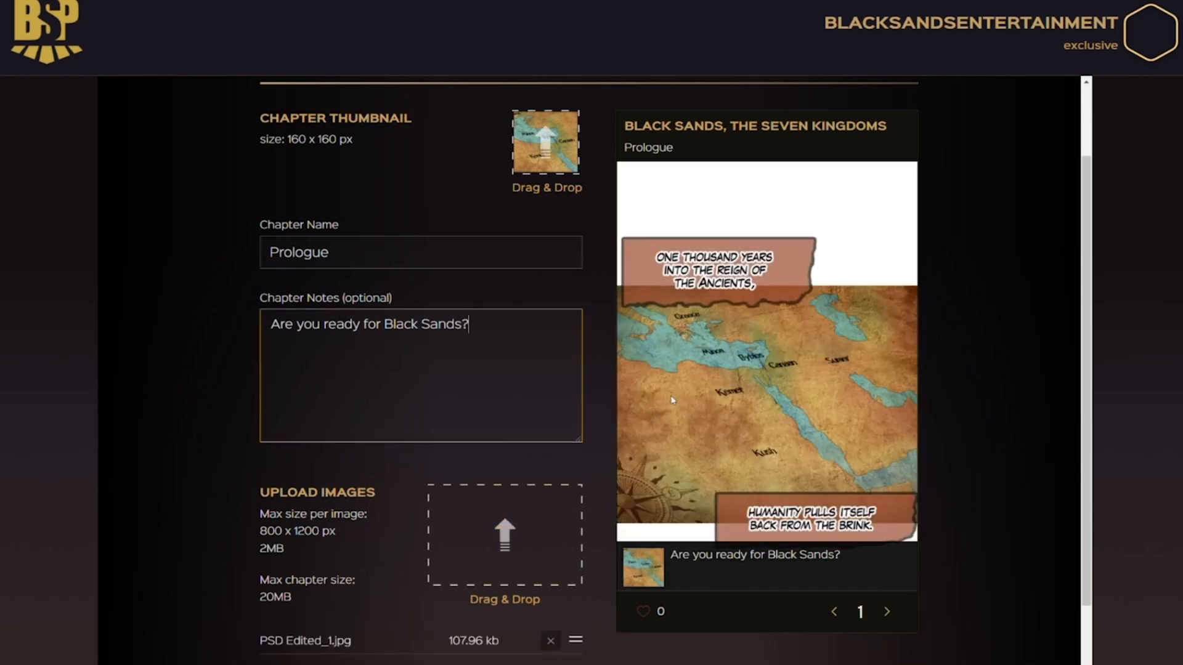
pyautogui.scroll(-3, 776, 329)
pyautogui.scroll(1, 775, 324)
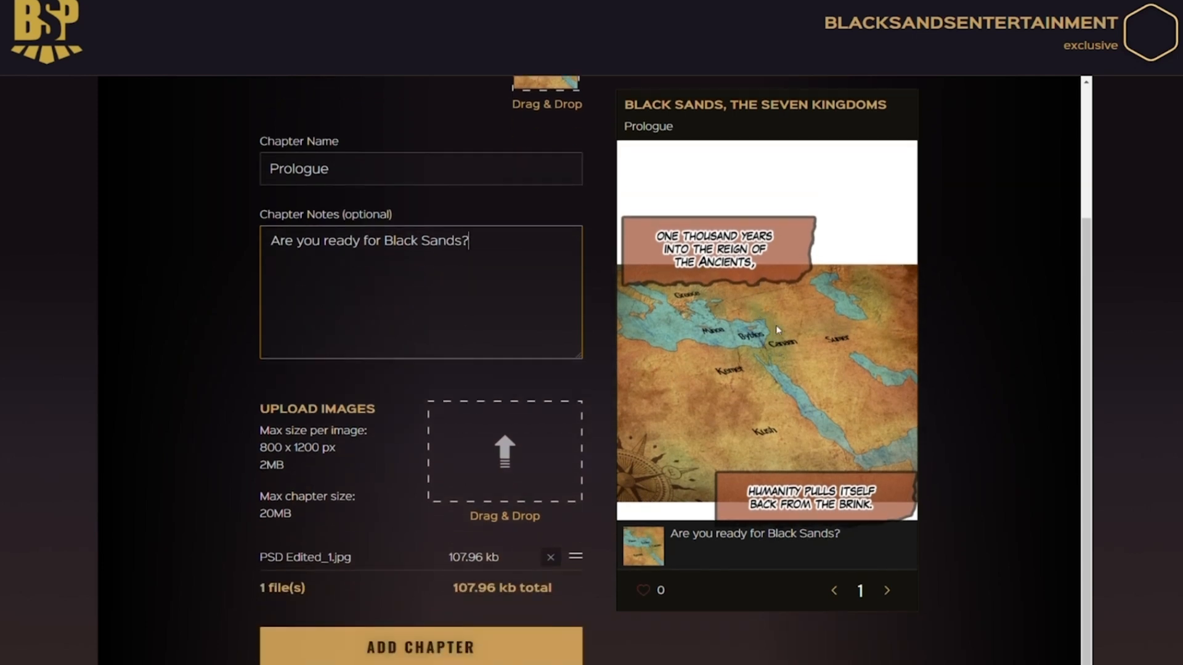
pyautogui.scroll(-1, 777, 324)
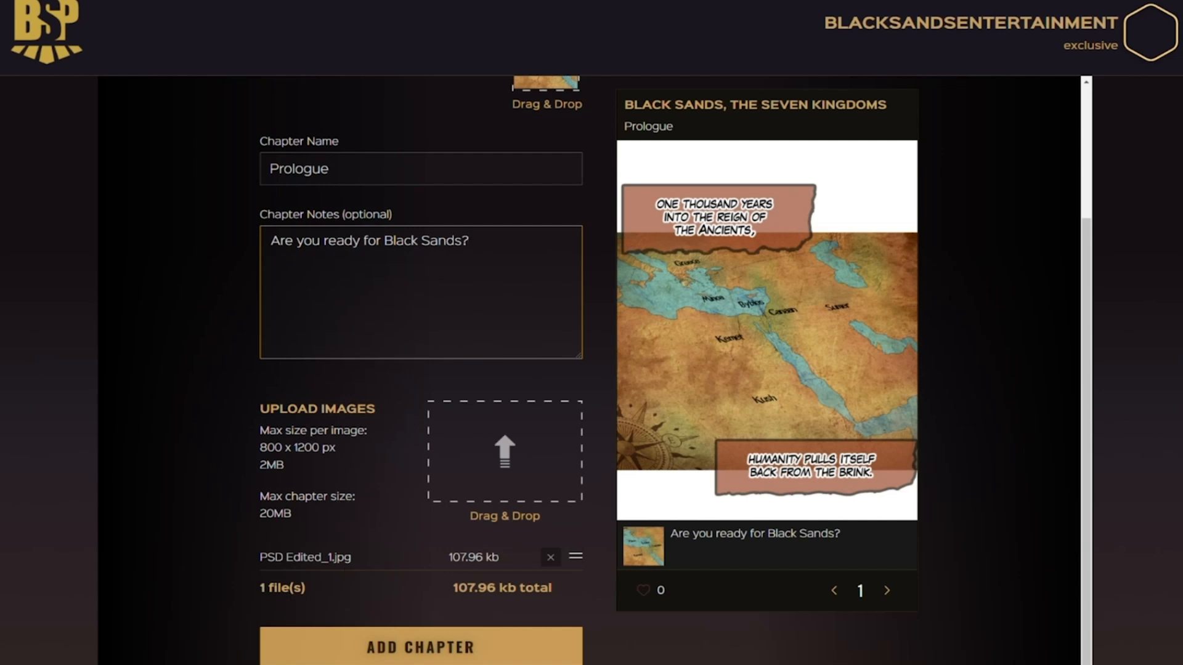
pyautogui.moveTo(379, 396); pyautogui.dragTo(502, 452)
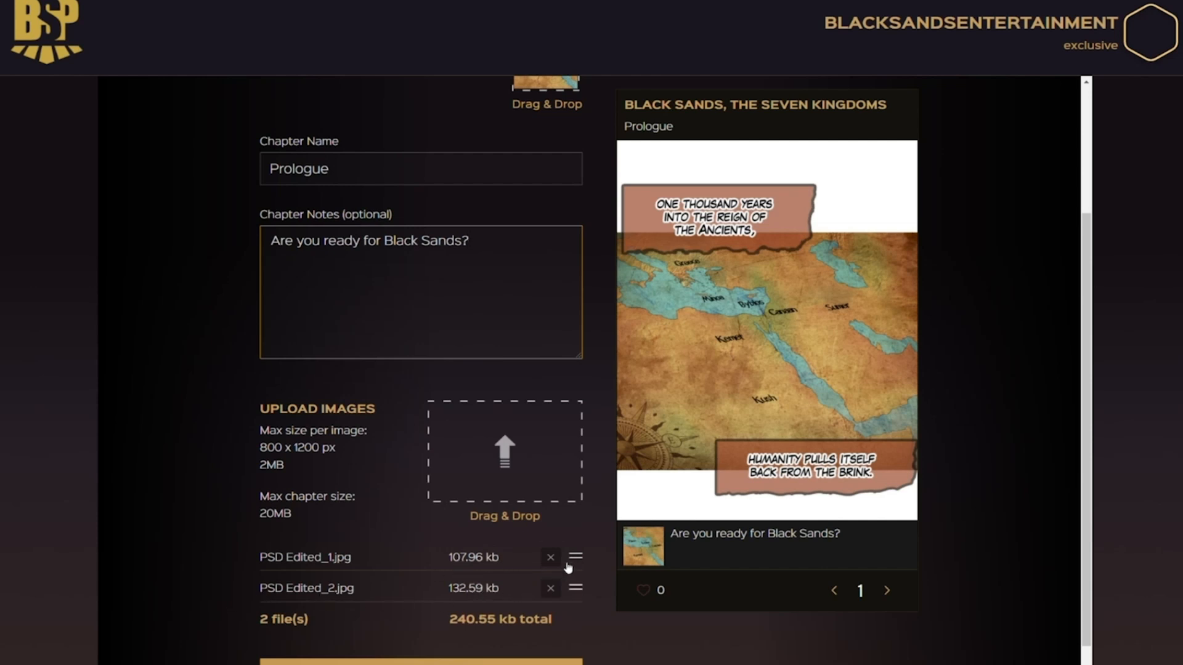
# Review how the two uploaded pages flow together in the chapter preview
pyautogui.scroll(2, 807, 314)
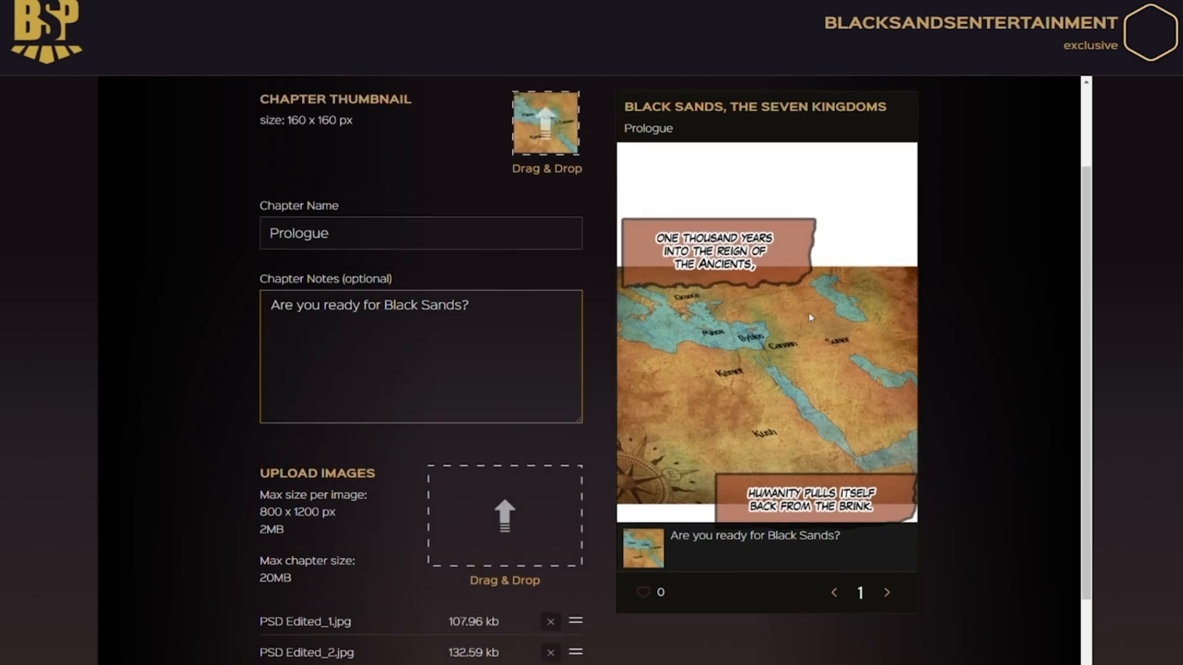
pyautogui.scroll(-5, 827, 324)
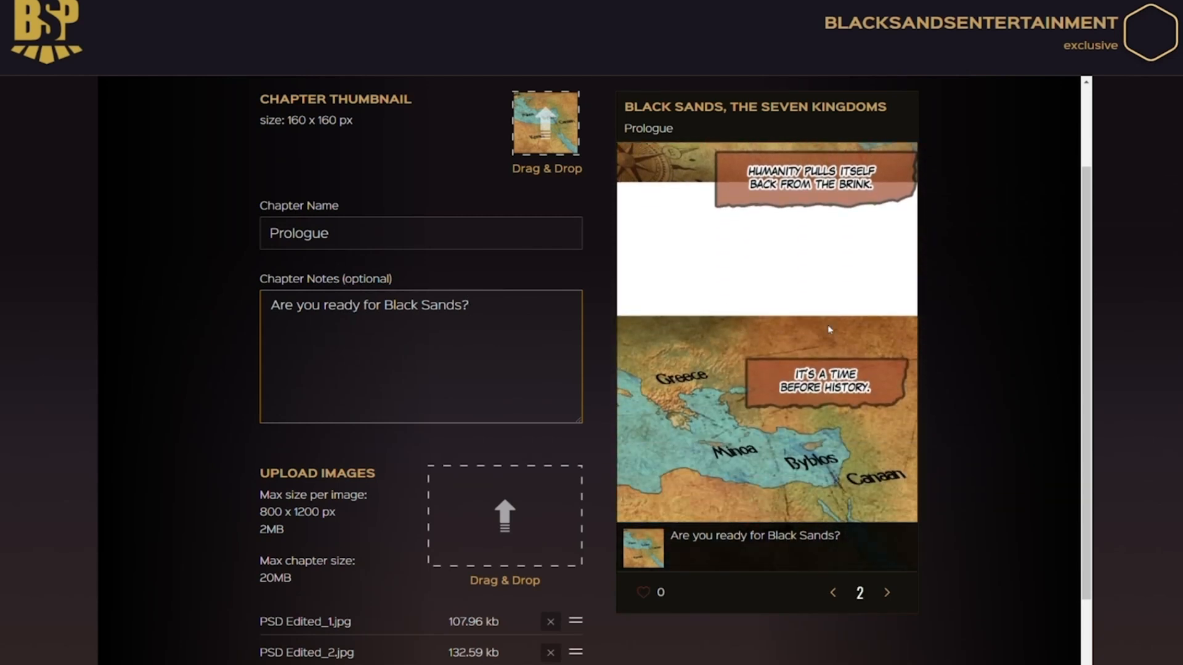
pyautogui.scroll(-3, 827, 324)
pyautogui.scroll(6, 826, 328)
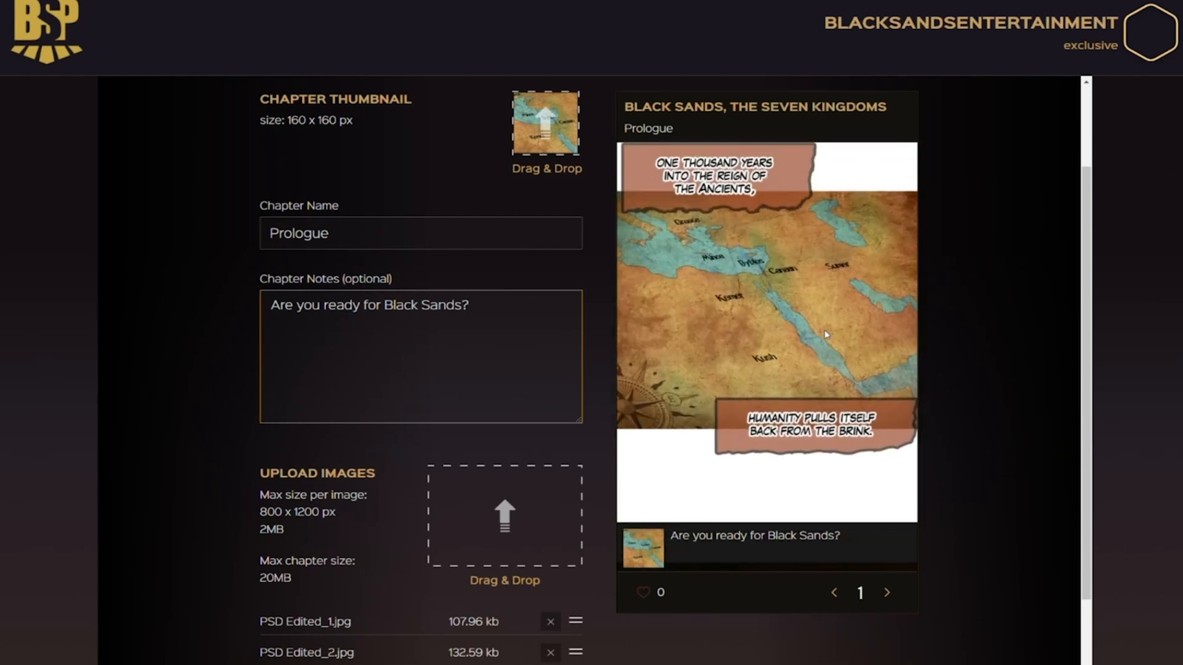
# Upload the remaining page images, PSD Edited_3.jpg through PSD Edited_13.jpg, to the Prologue chapter
pyautogui.scroll(-6, 825, 330)
pyautogui.scroll(2, 826, 339)
pyautogui.scroll(5, 826, 338)
pyautogui.scroll(-3, 825, 339)
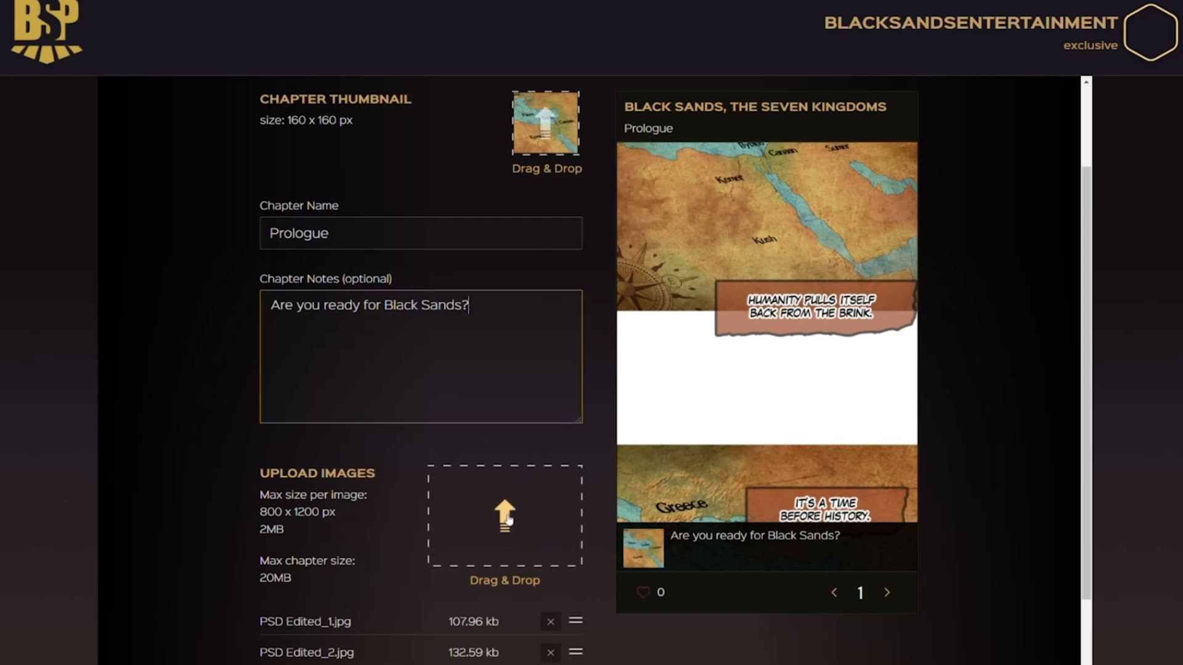
pyautogui.scroll(-3, 493, 512)
pyautogui.scroll(-3, 486, 507)
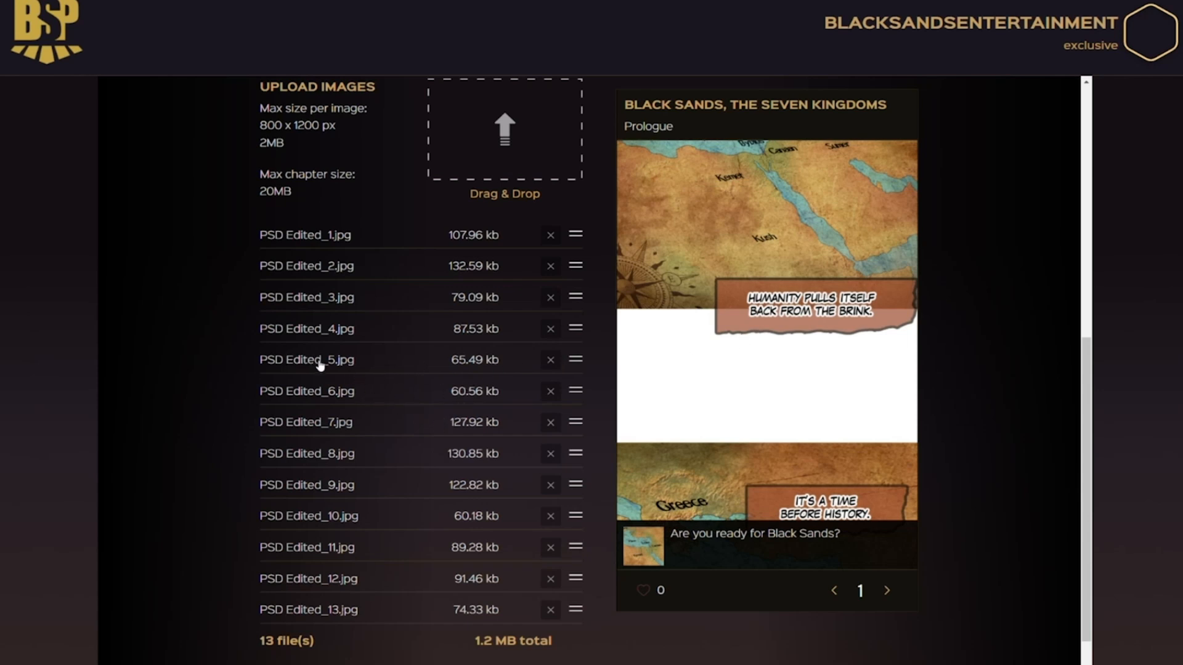
# Try swapping PSD Edited_5.jpg and PSD Edited_8.jpg in the page order, check the preview, and restore the original order
pyautogui.moveTo(382, 366); pyautogui.dragTo(394, 459)
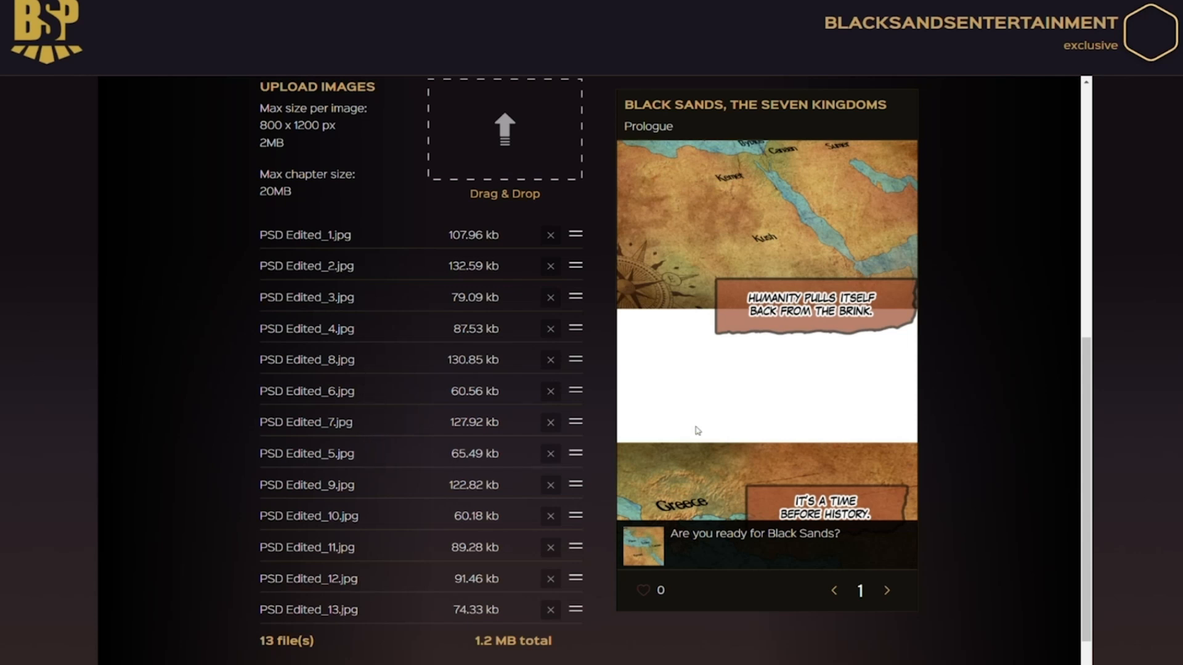
pyautogui.scroll(-5, 711, 420)
pyautogui.scroll(-10, 748, 419)
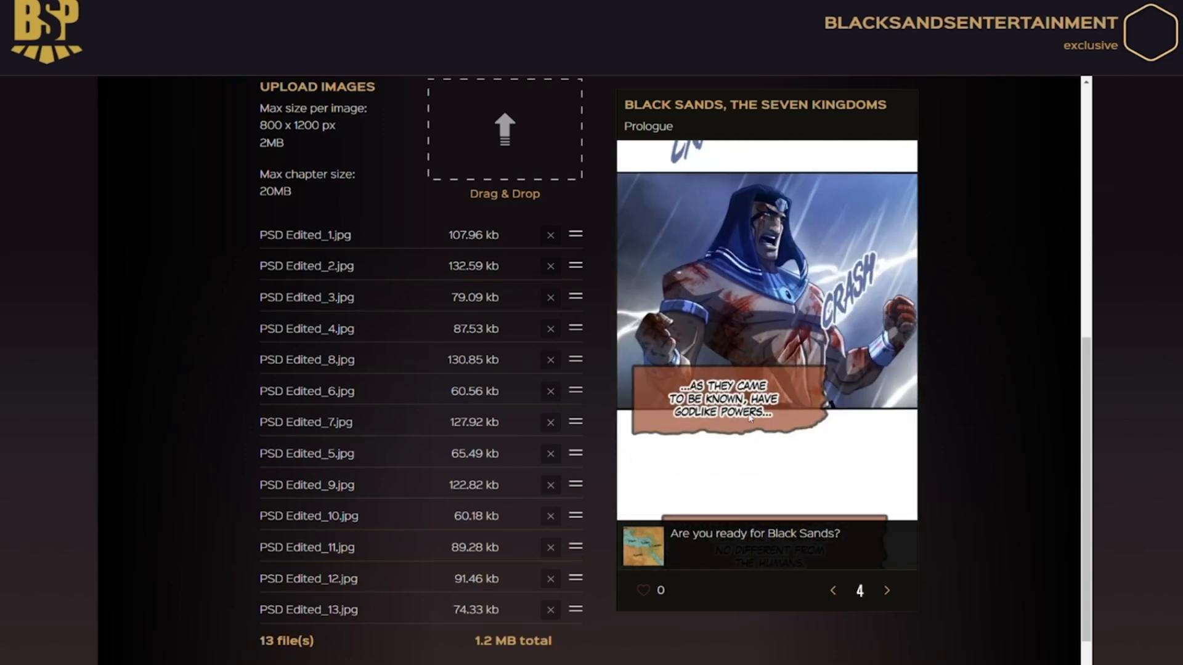
pyautogui.scroll(-2, 750, 419)
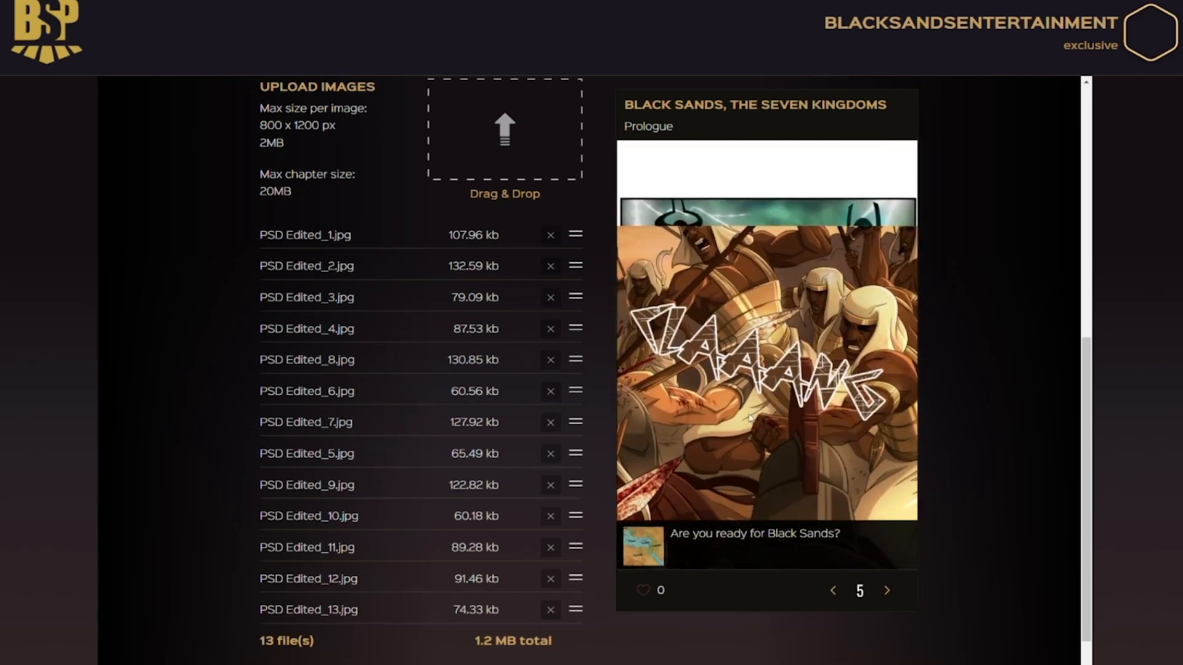
pyautogui.scroll(2, 764, 332)
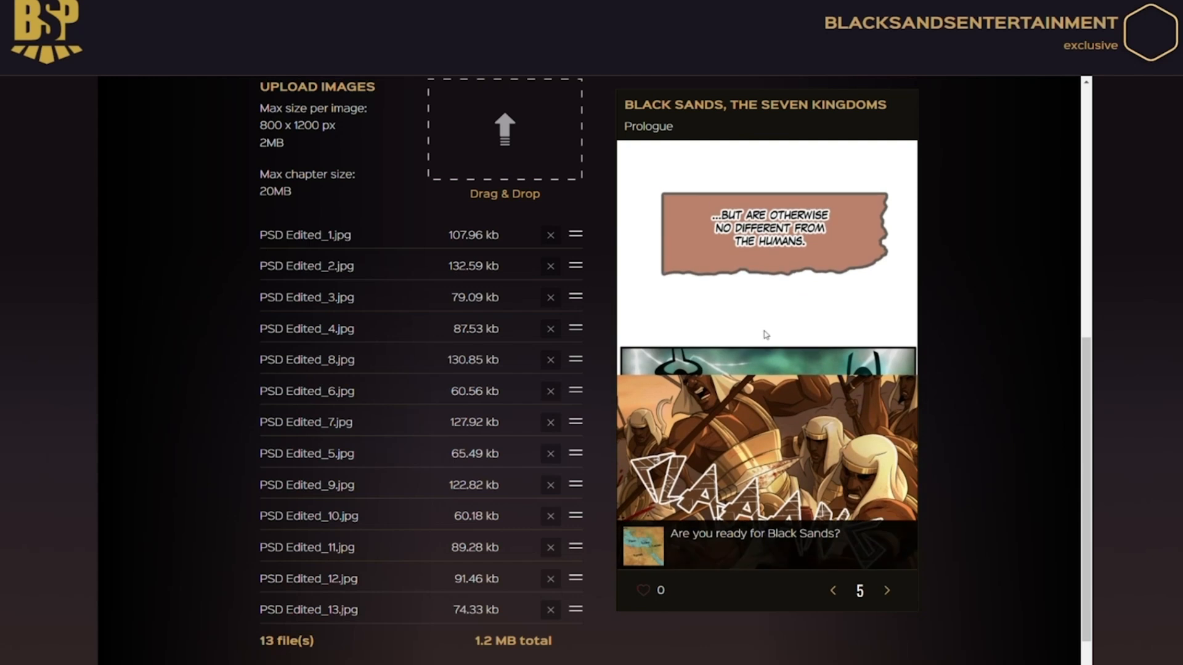
pyautogui.moveTo(360, 425); pyautogui.dragTo(349, 361)
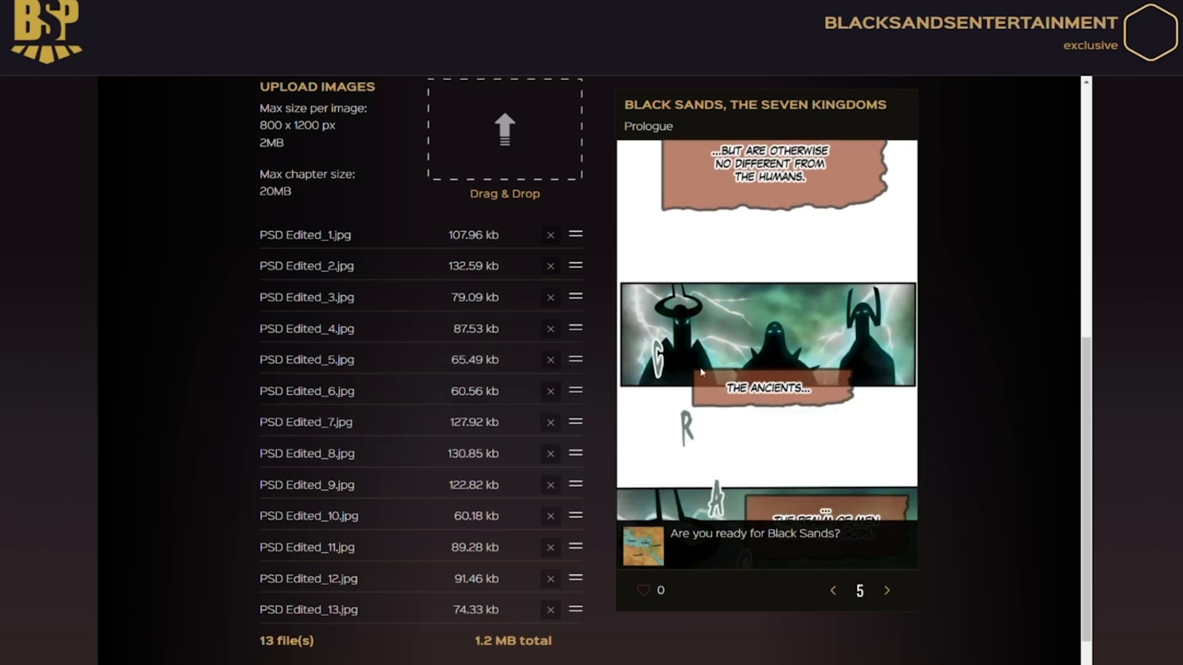
# Review the reading flow of the pages in the chapter preview through to page 13, and recheck the chapter details
pyautogui.scroll(4, 811, 418)
pyautogui.scroll(-8, 811, 418)
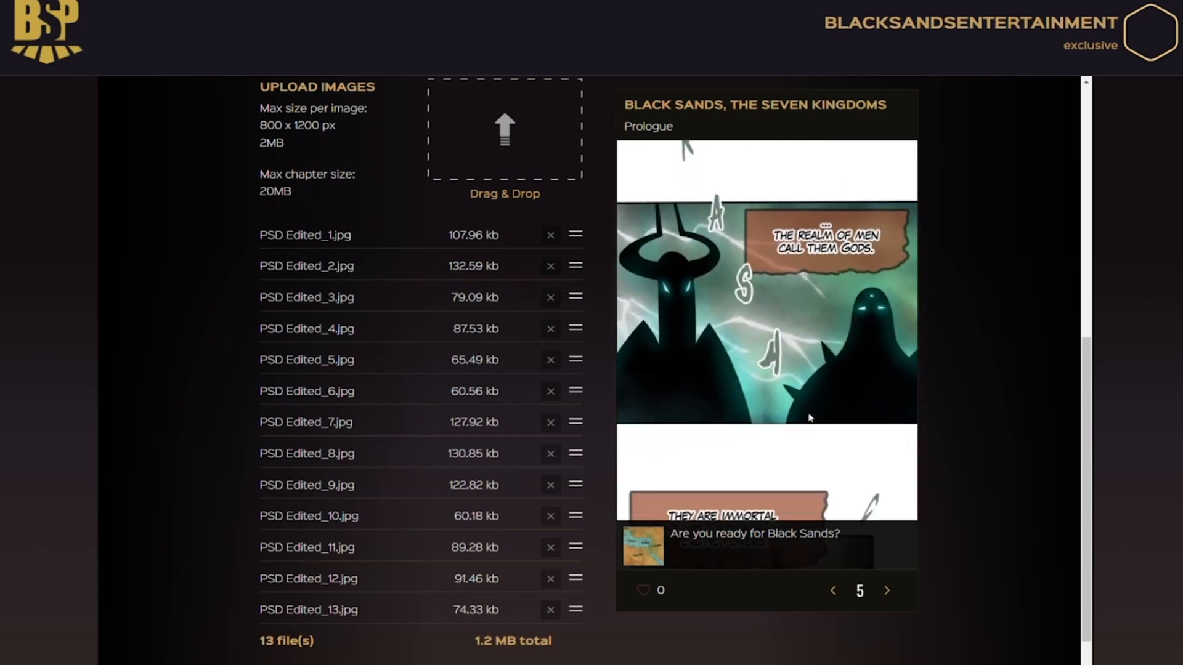
pyautogui.scroll(-12, 810, 422)
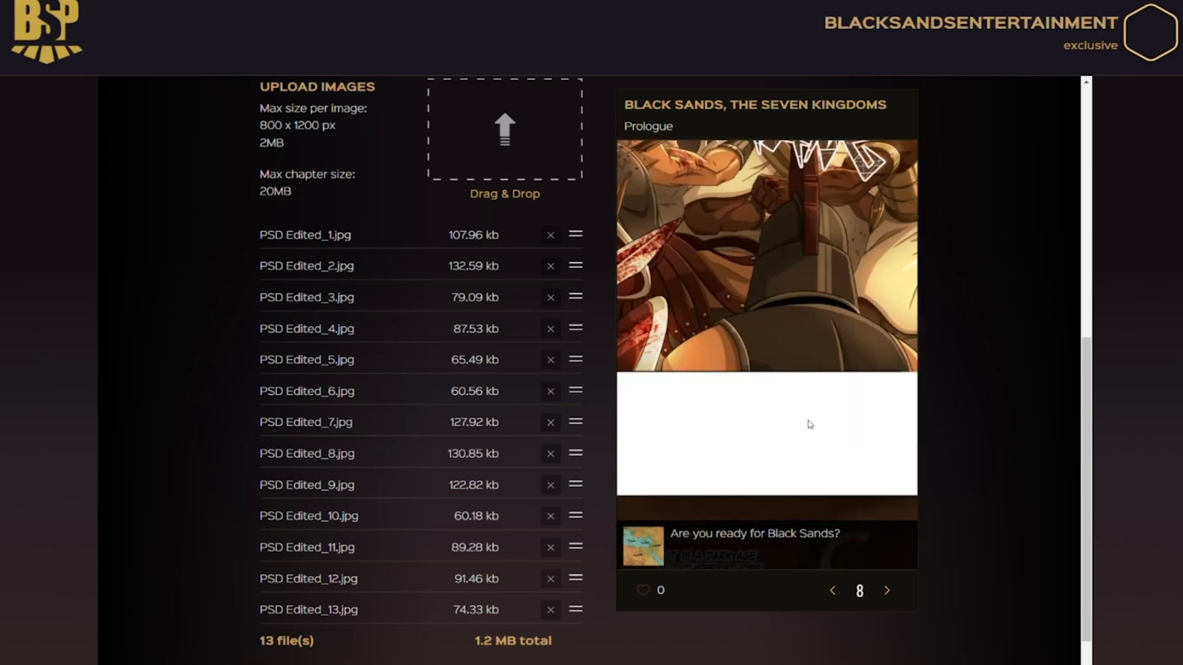
pyautogui.scroll(-6, 810, 427)
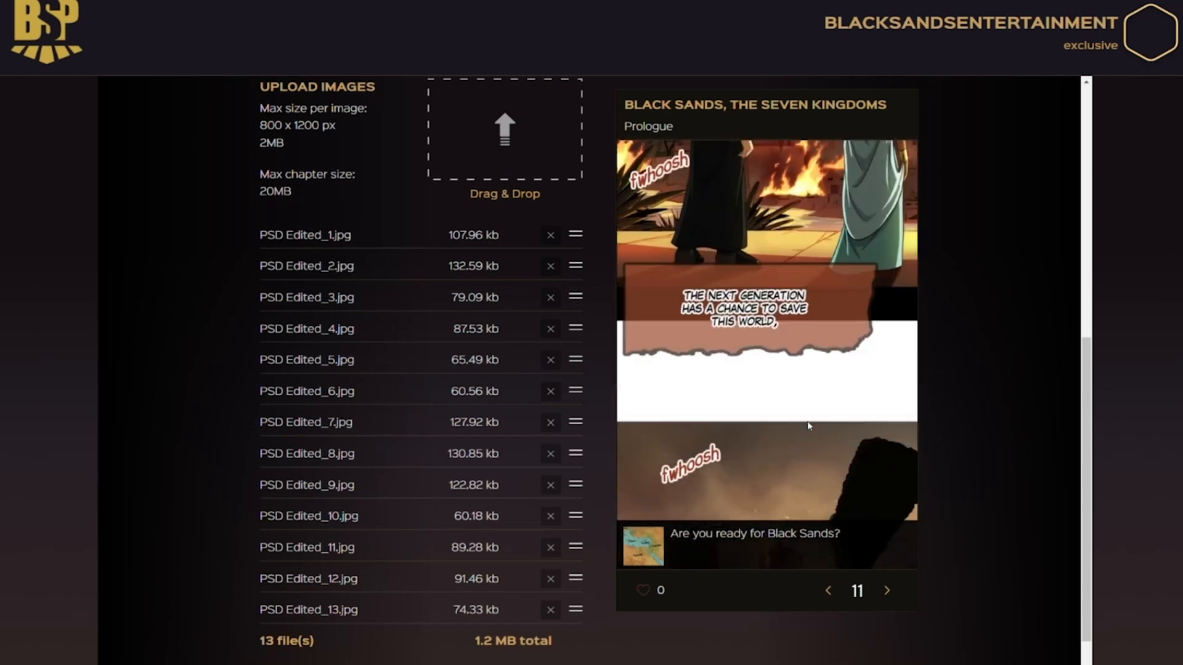
pyautogui.scroll(-3, 809, 425)
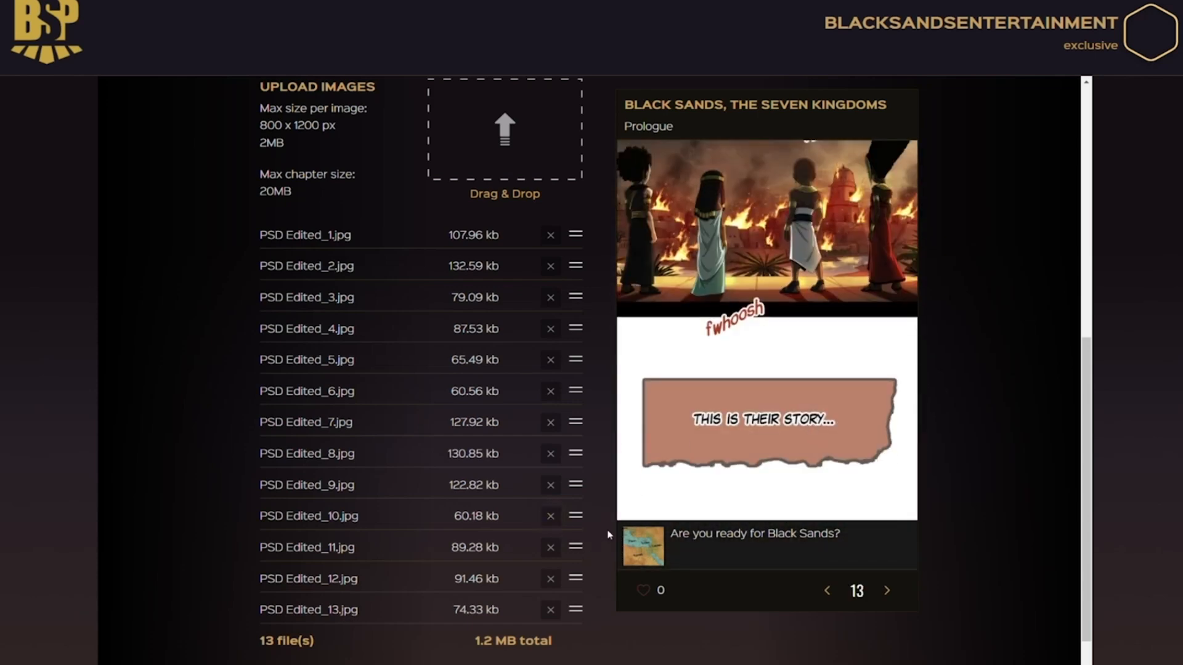
pyautogui.scroll(-1, 608, 533)
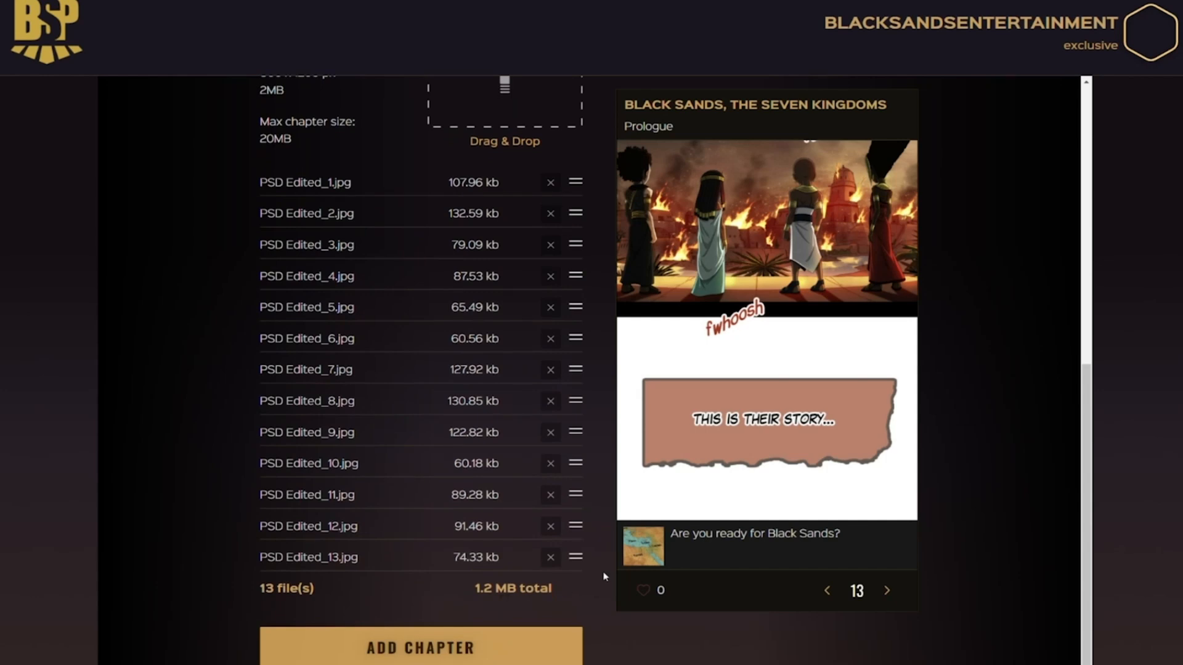
pyautogui.scroll(8, 589, 576)
pyautogui.scroll(-3, 590, 580)
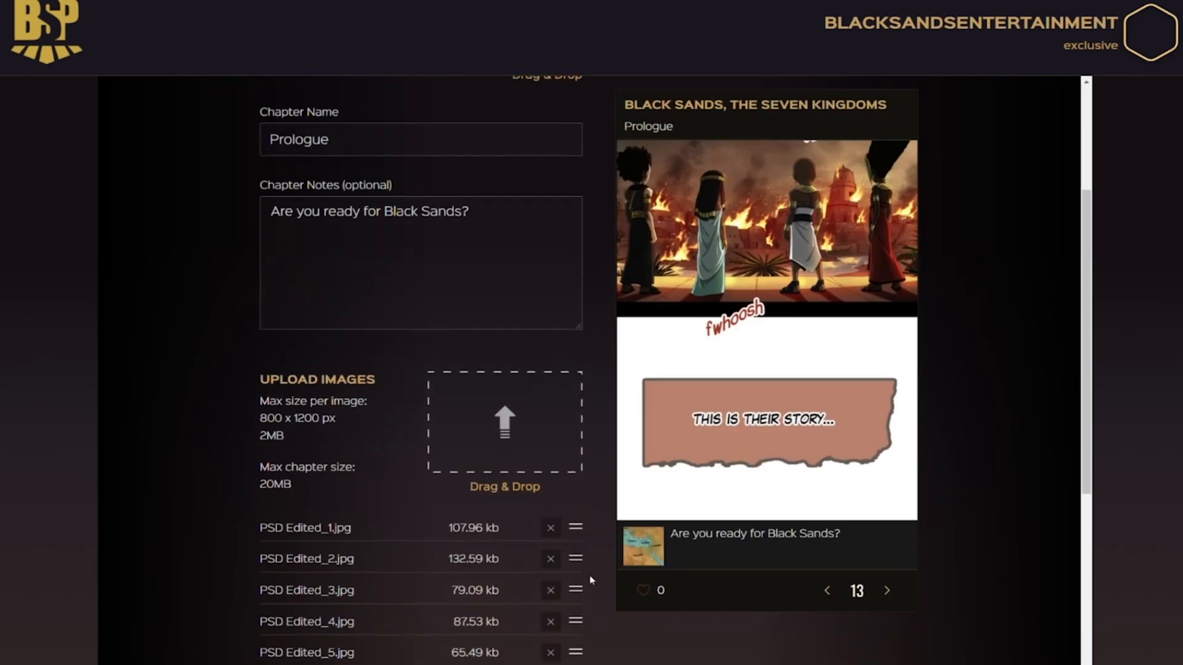
# Submit the Prologue chapter and return to the series' chapter list
pyautogui.scroll(-6, 590, 581)
pyautogui.click(401, 649)
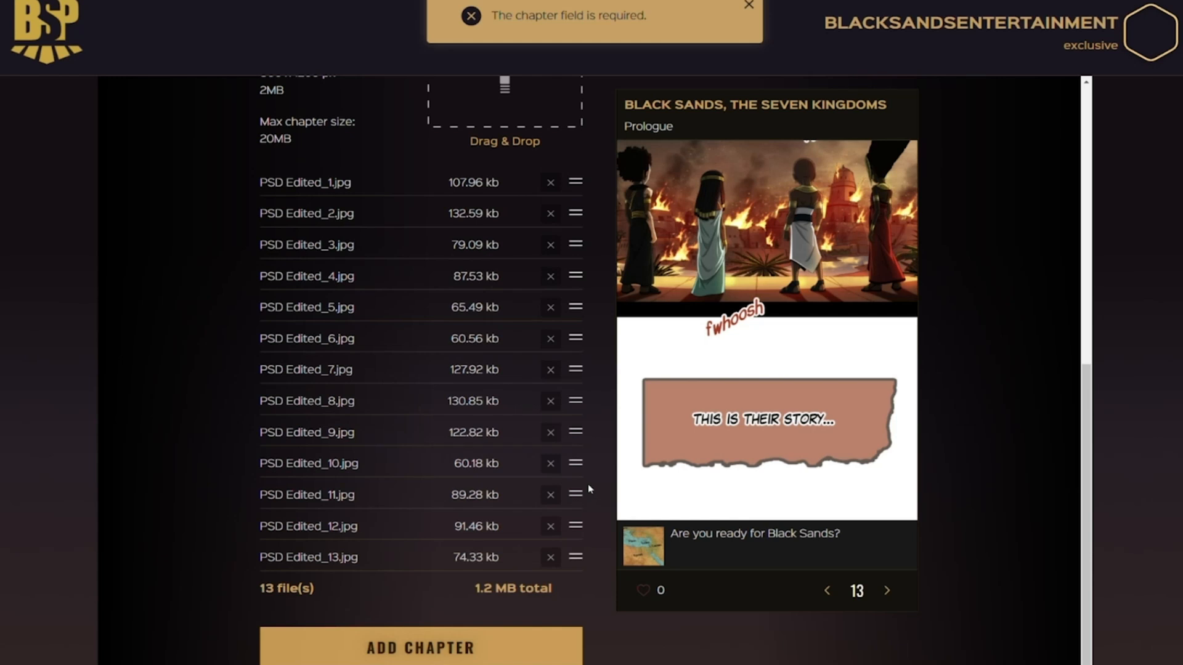
pyautogui.scroll(9, 584, 461)
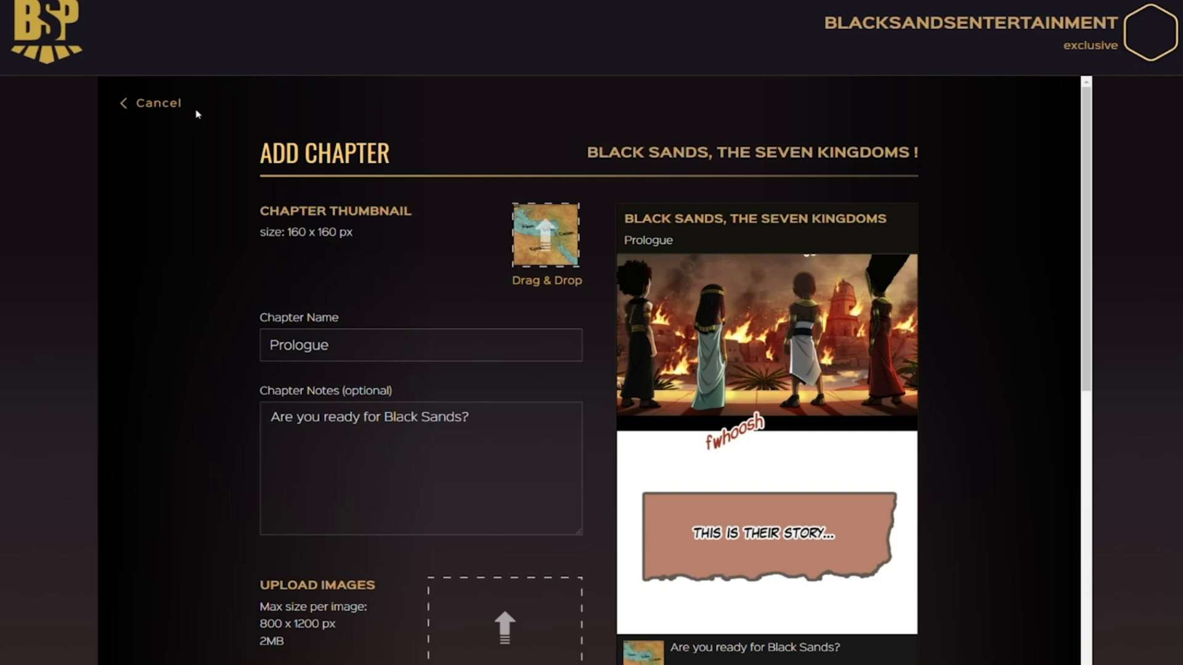
pyautogui.click(159, 103)
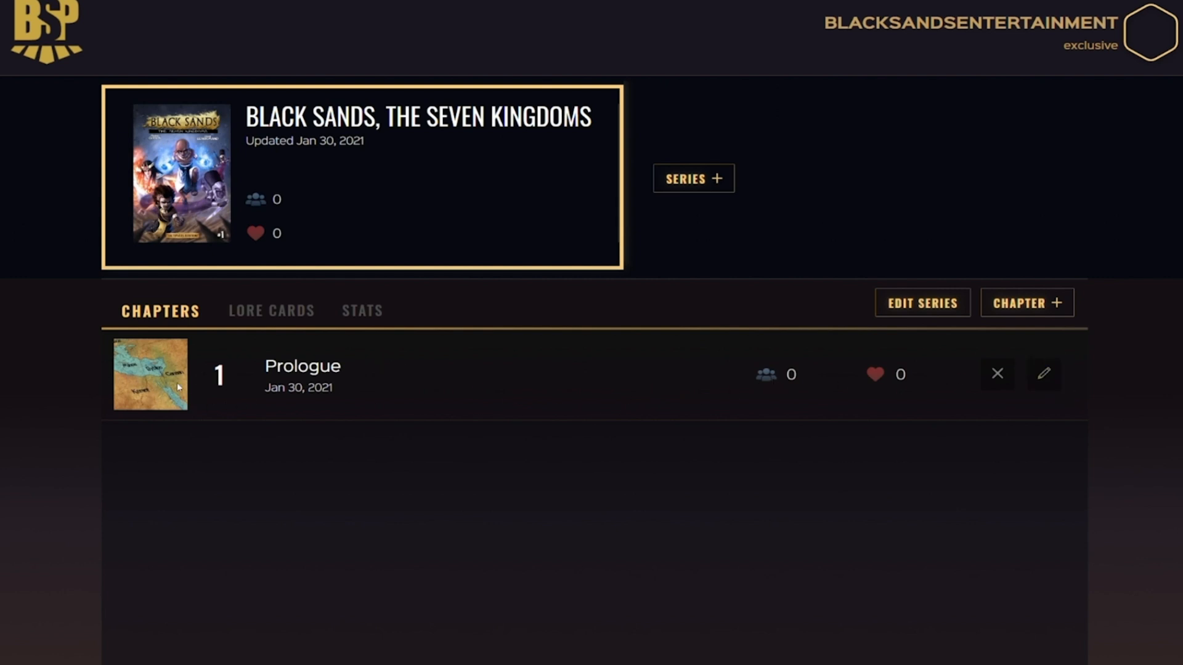
# Start a new lore card for the series and upload the image of the fighter in red and gold armour
pyautogui.click(249, 324)
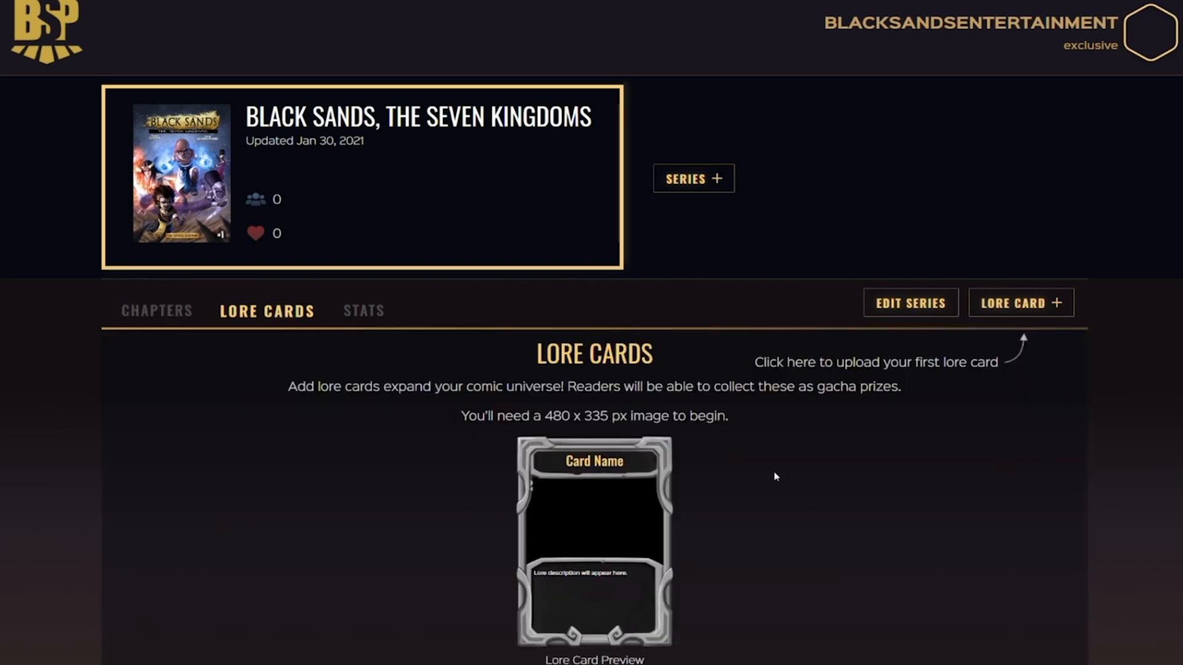
pyautogui.click(1008, 305)
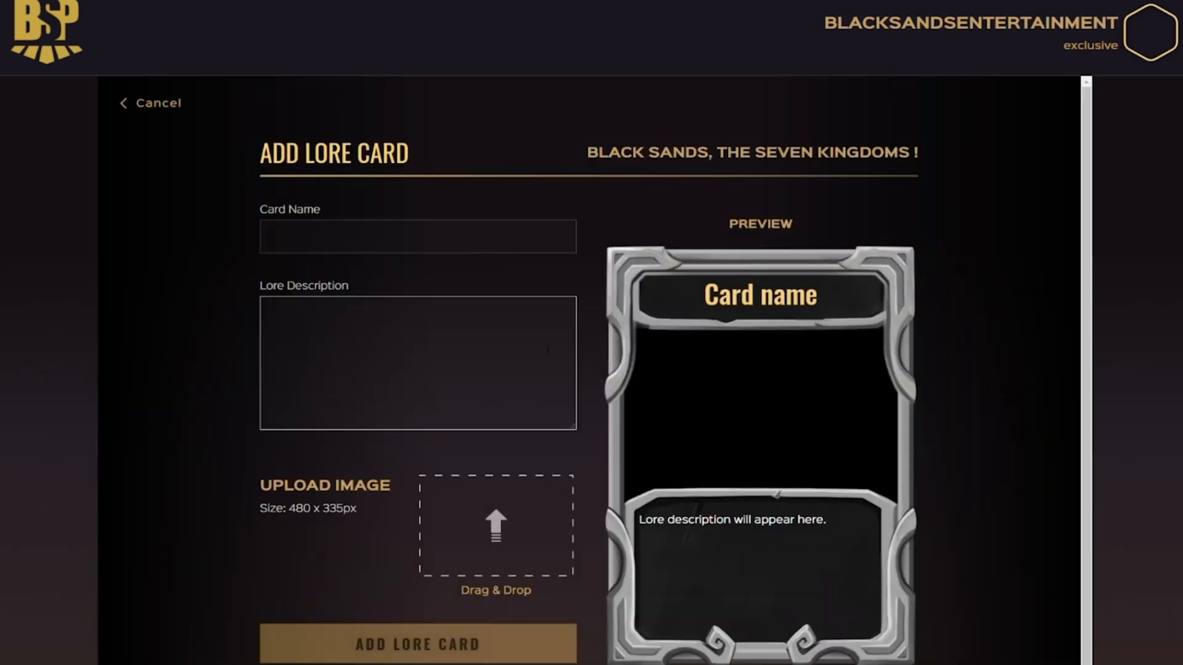
pyautogui.click(481, 237)
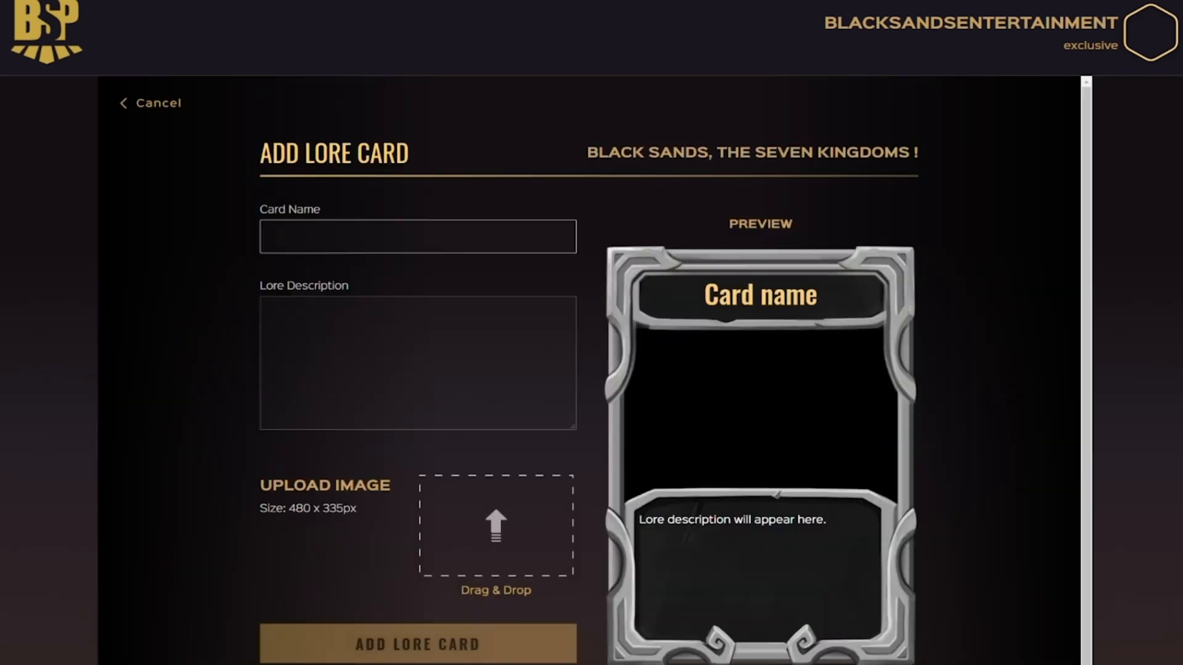
pyautogui.hotkey('alt', 'Tab')
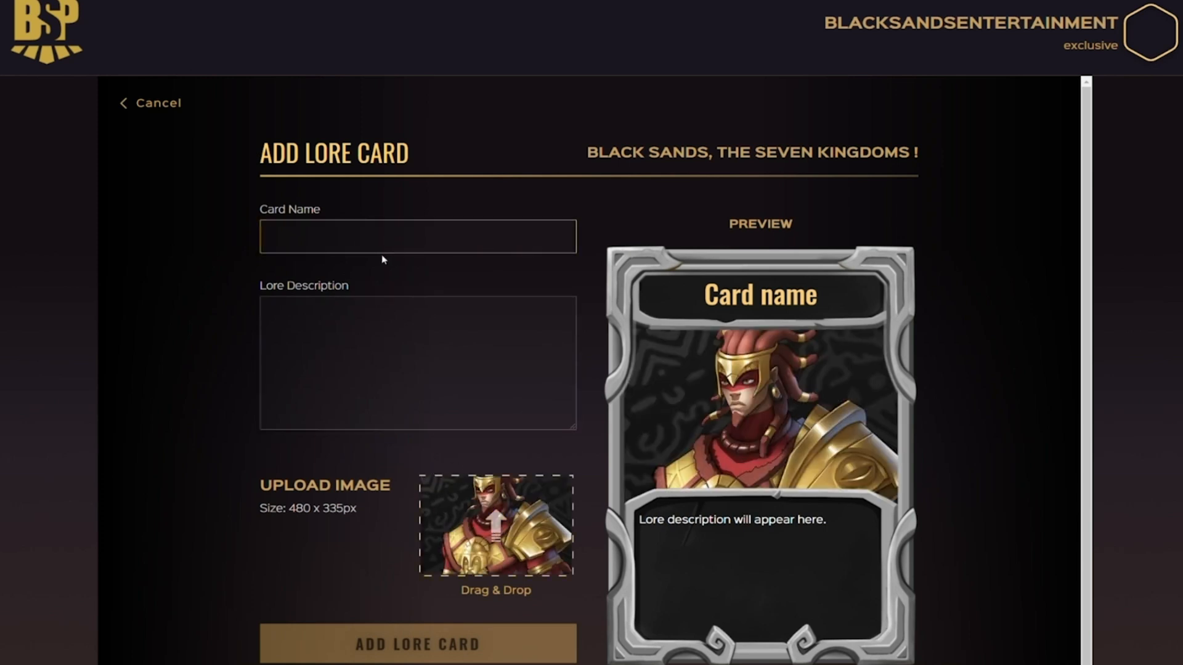
# Name the lore card "Dope Fighter"
pyautogui.write('Dope F')
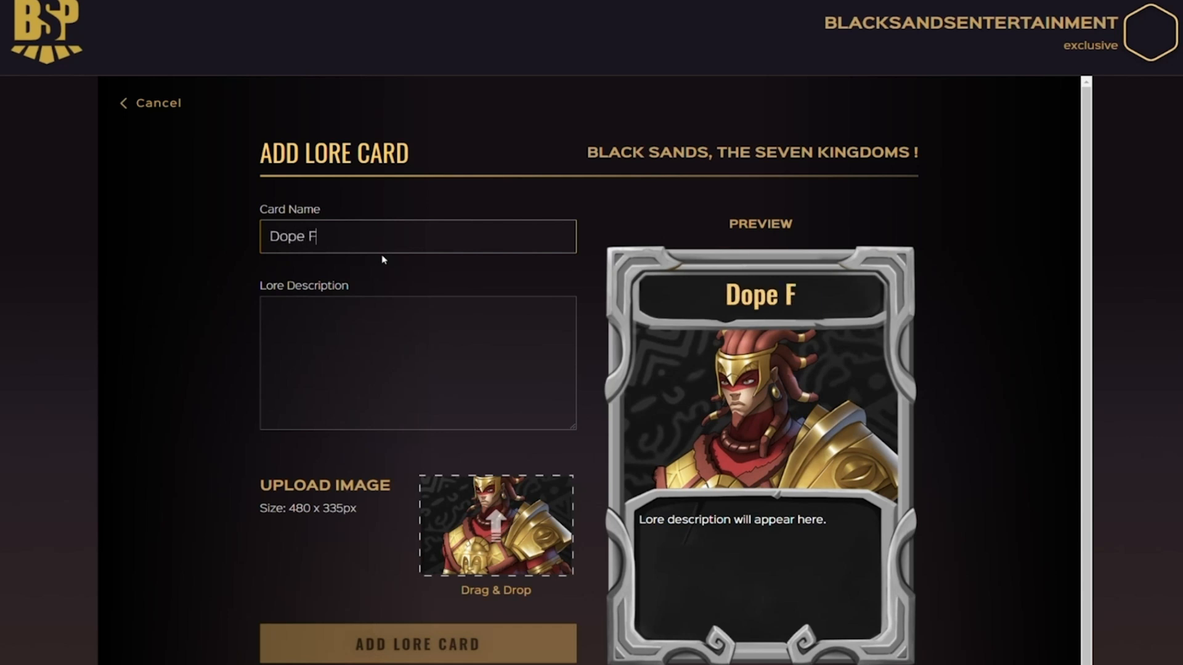
pyautogui.write('ighter')
pyautogui.press('Tab')
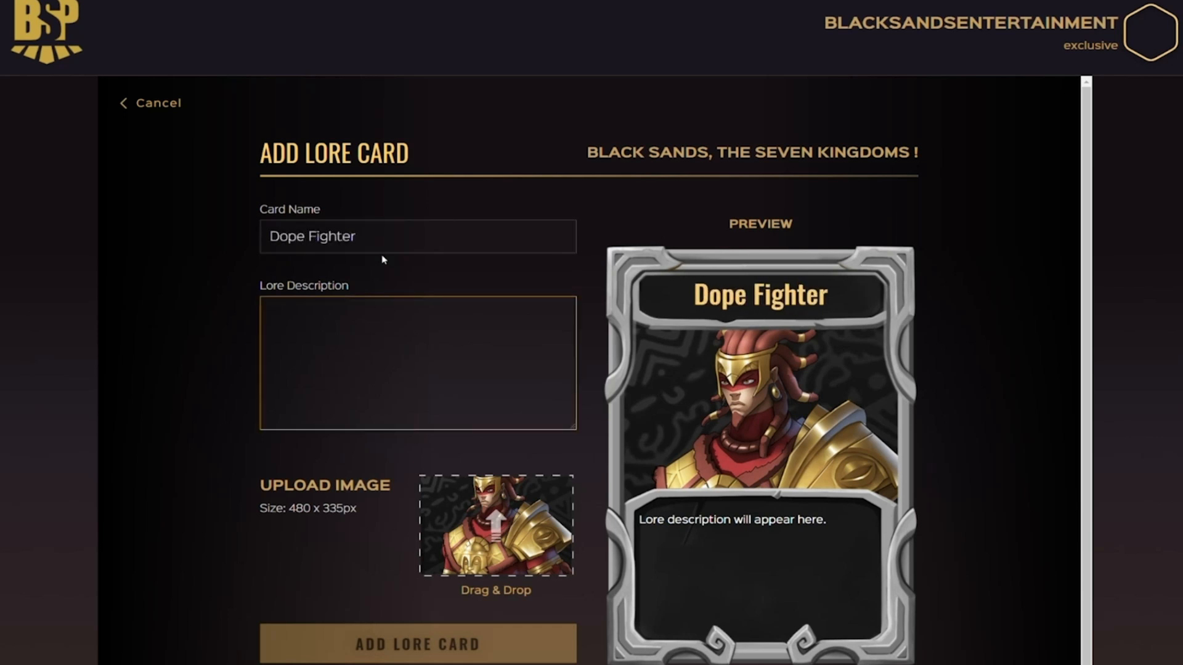
# Enter the lore description "This dude was raised in streets." with "I throw hands, all day." as a separate quoted line, and add the card
pyautogui.write('This dude was raised in streets.')
pyautogui.press('Return')
pyautogui.press('Return')
pyautogui.write('"T')
pyautogui.press('BackSpace')
pyautogui.write('I throw hands, all day."')
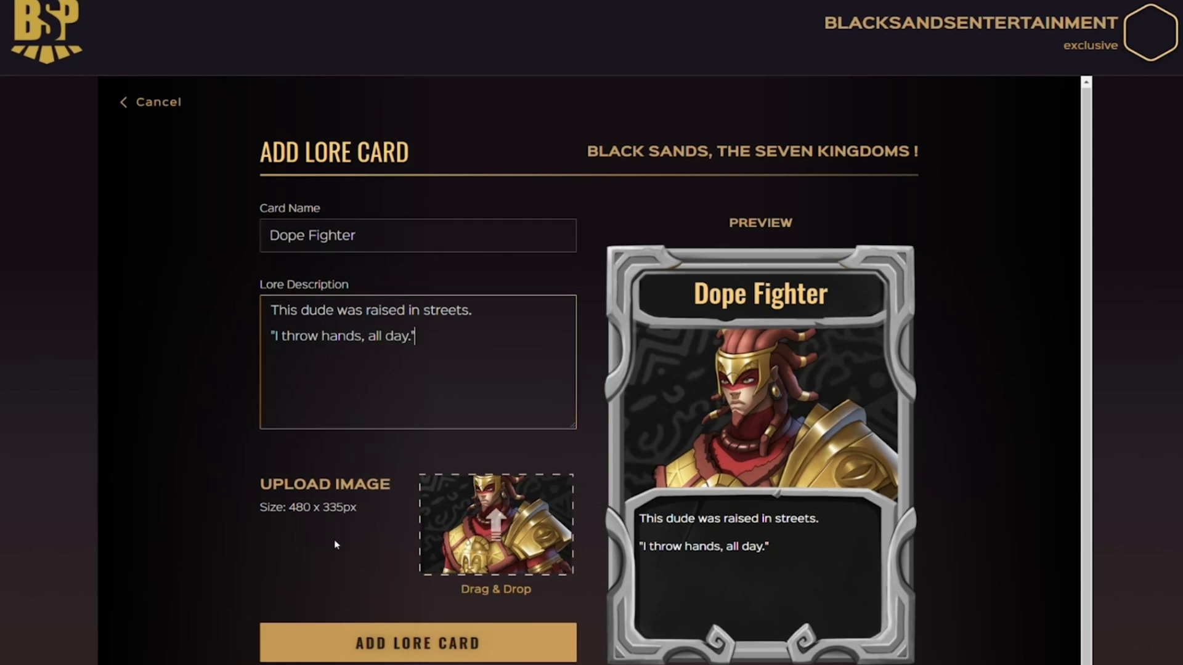
pyautogui.click(421, 645)
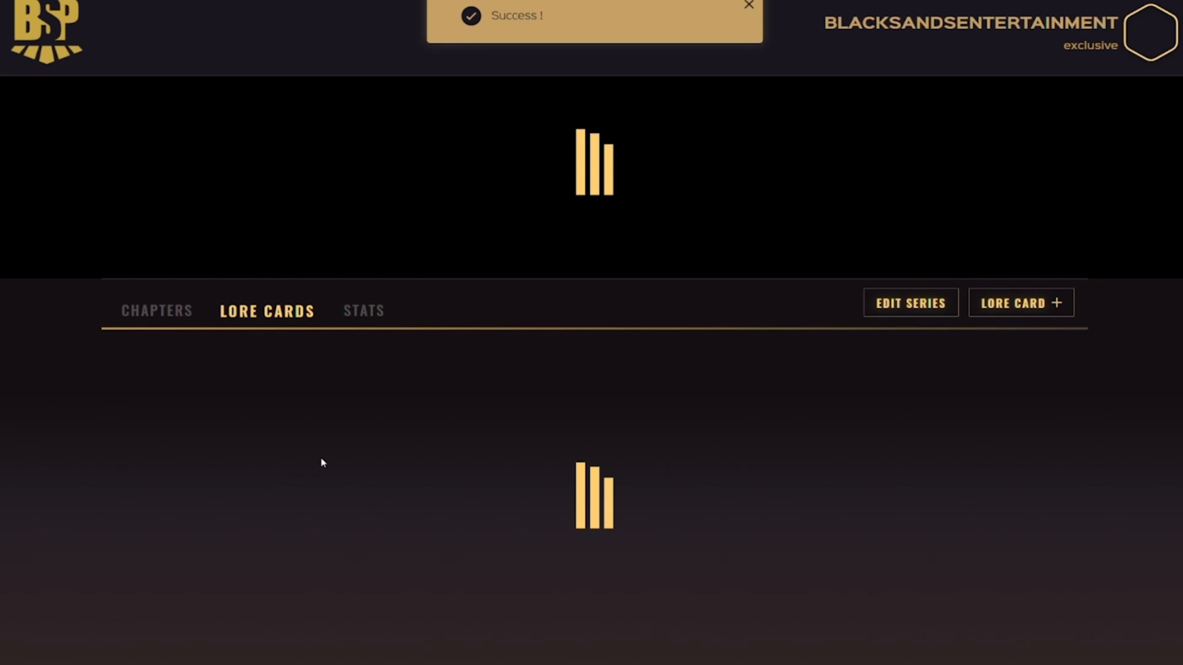
# Look over the new lore card, the Prologue chapter entry and the series statistics
pyautogui.moveTo(203, 460)
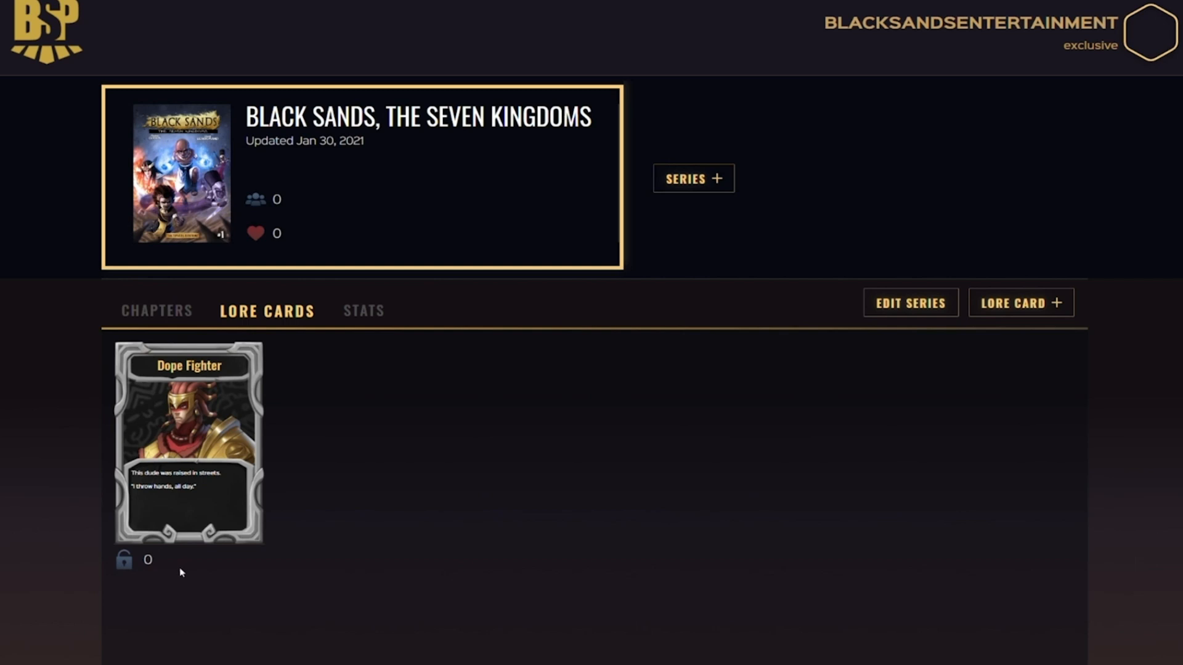
pyautogui.click(150, 310)
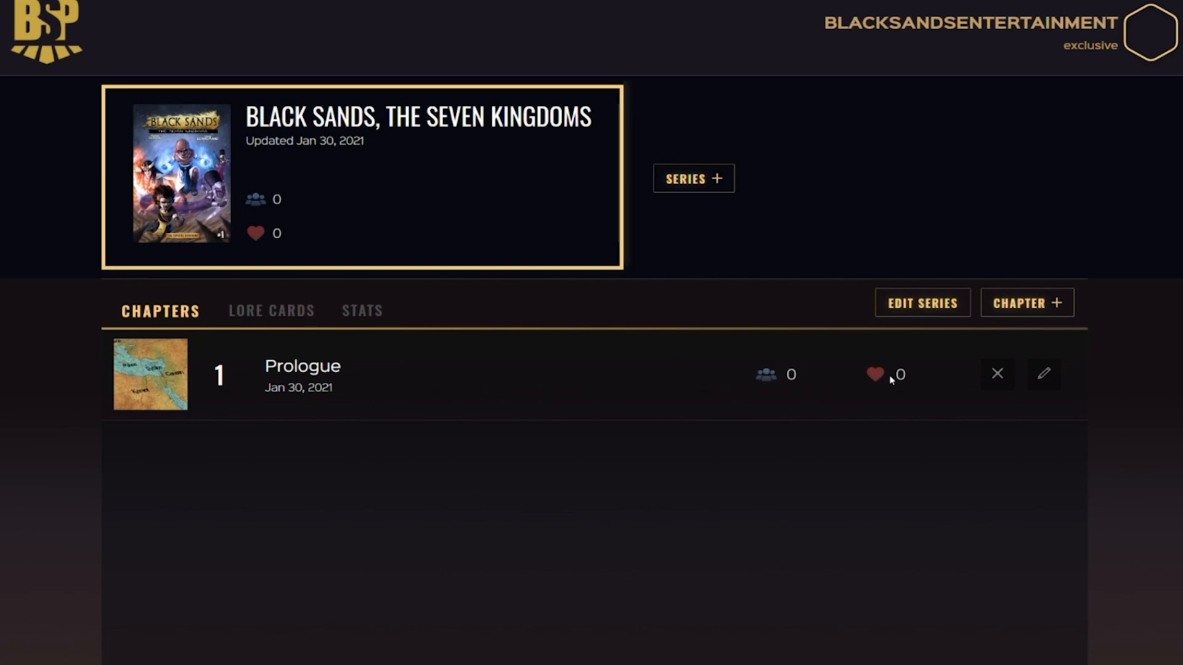
pyautogui.click(357, 316)
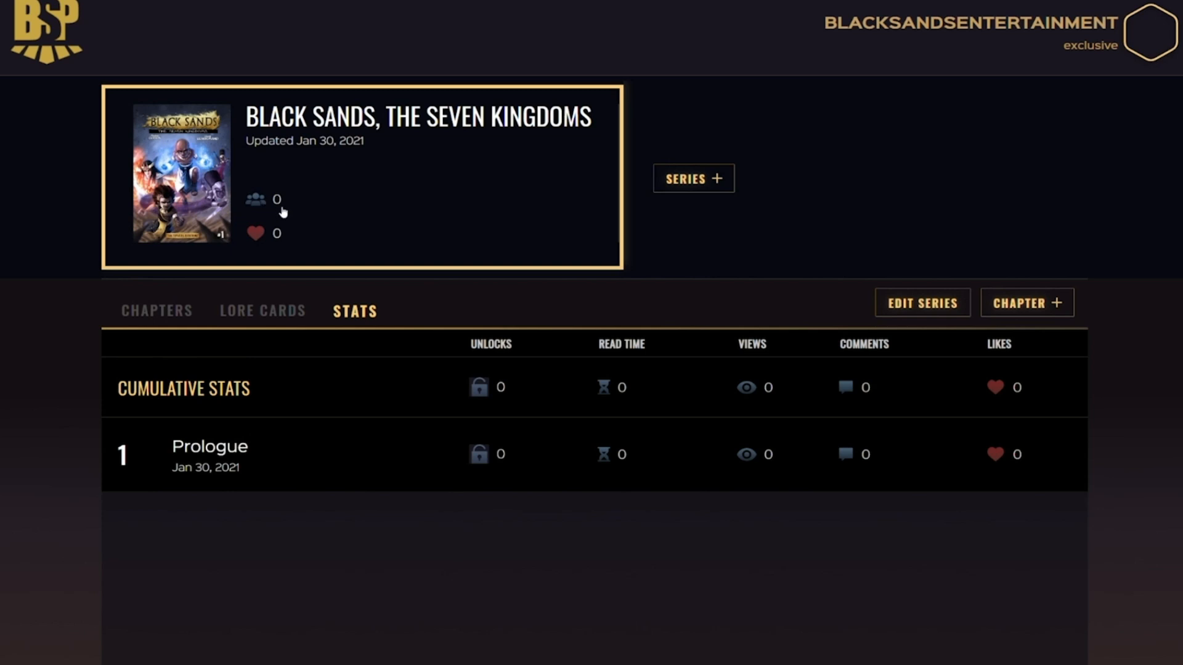
# Open the account's profile details and set the social platform link to Instagram
pyautogui.click(1142, 49)
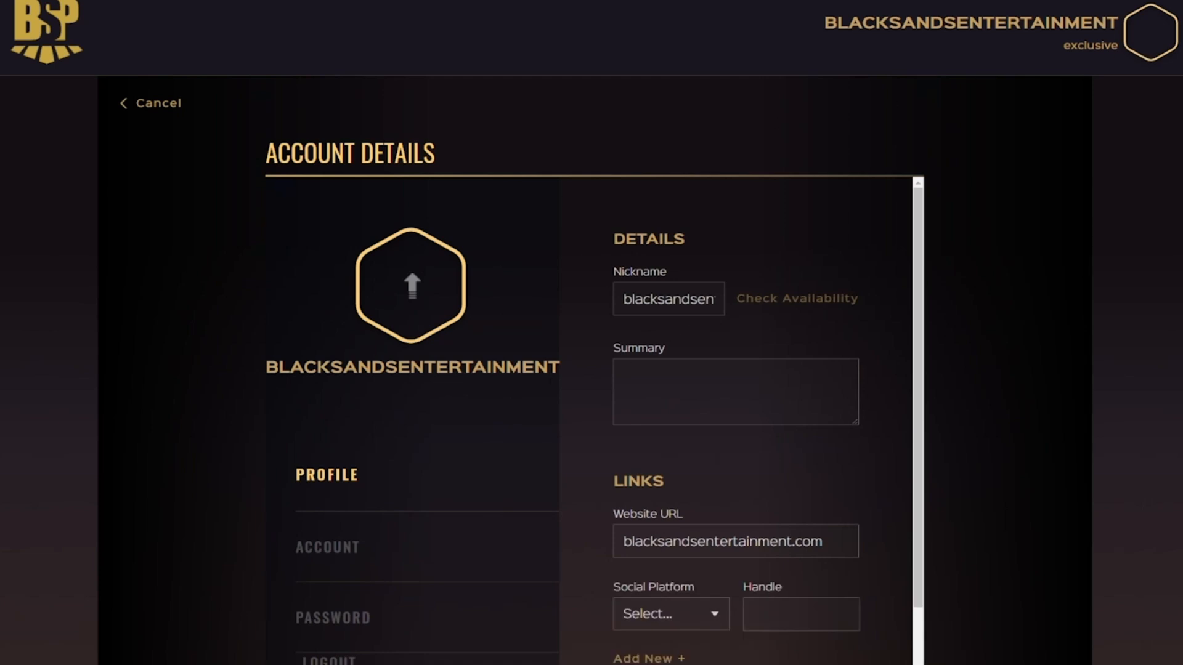
pyautogui.scroll(-2, 900, 416)
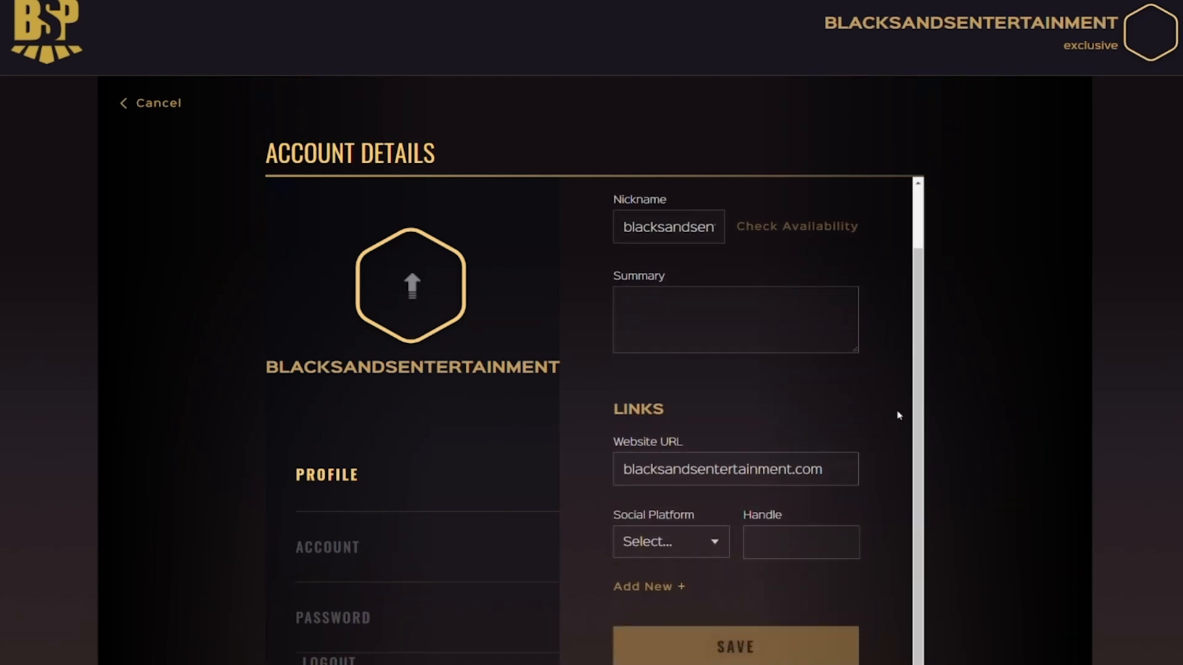
pyautogui.click(684, 469)
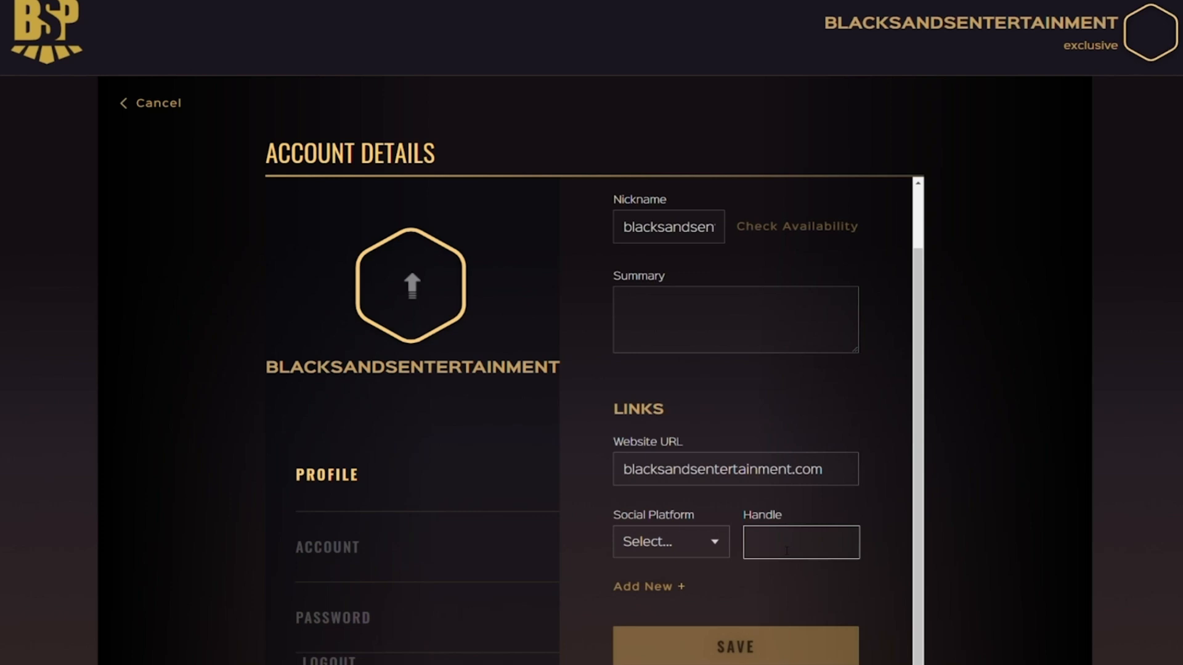
pyautogui.click(716, 549)
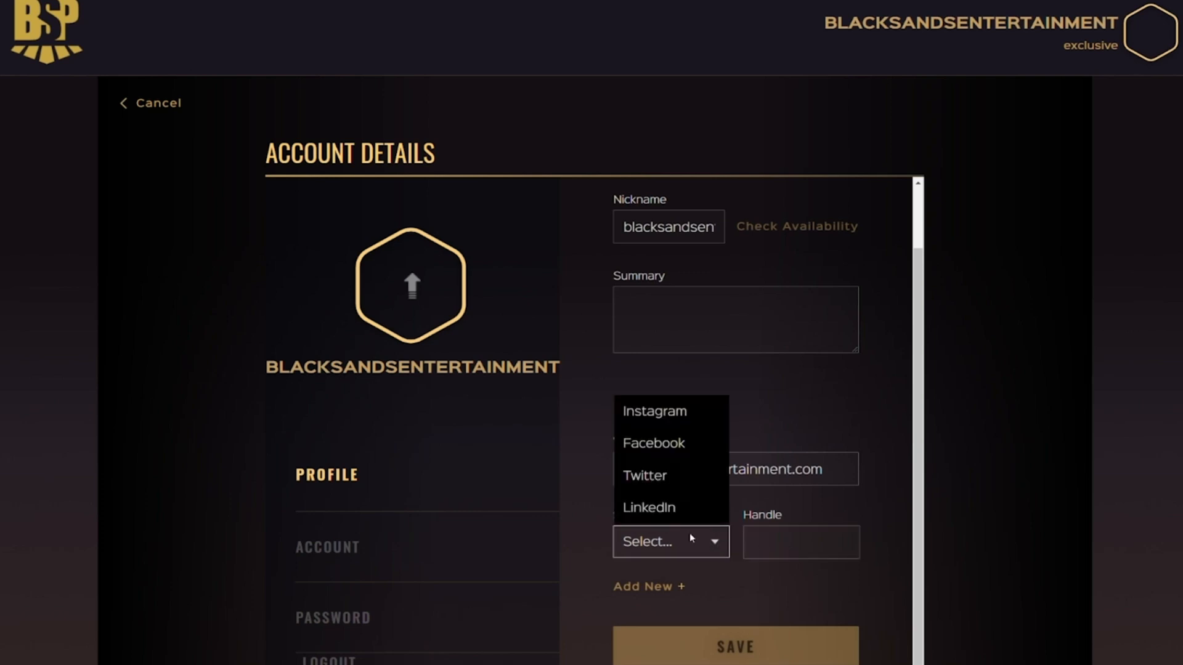
pyautogui.click(658, 414)
# Enter the company's instagram.com address as the Instagram handle
pyautogui.click(797, 544)
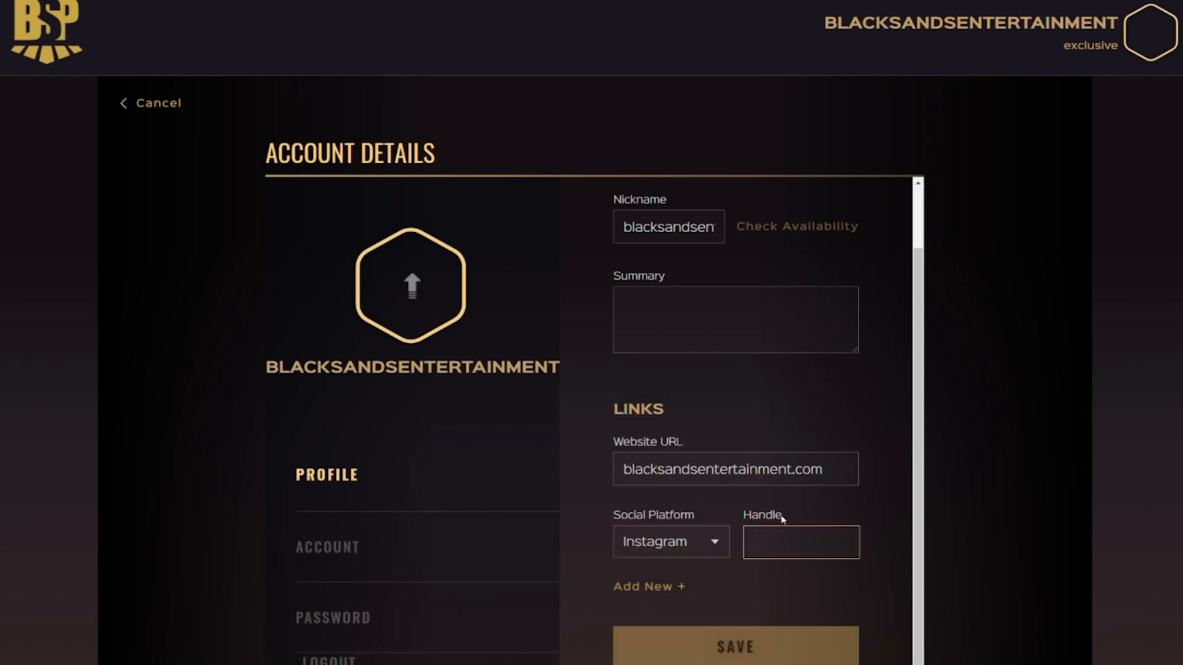
pyautogui.write('instagram')
pyautogui.write('.com/ba')
pyautogui.write('cksands')
pyautogui.write('entertainment')
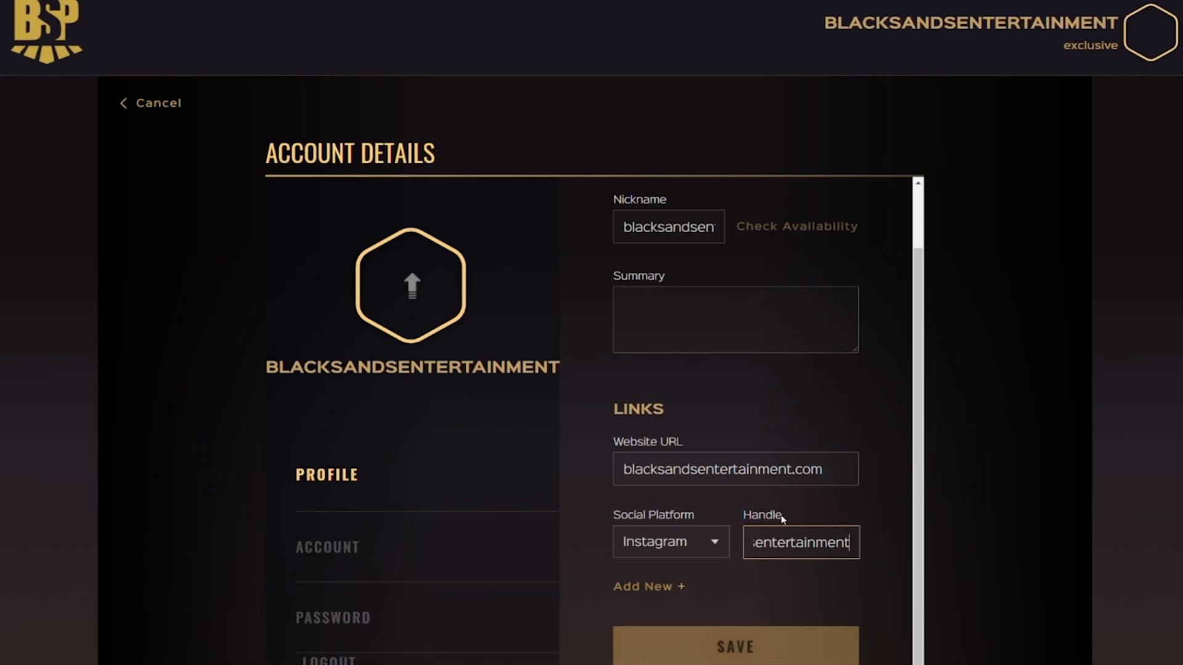
pyautogui.click(605, 500)
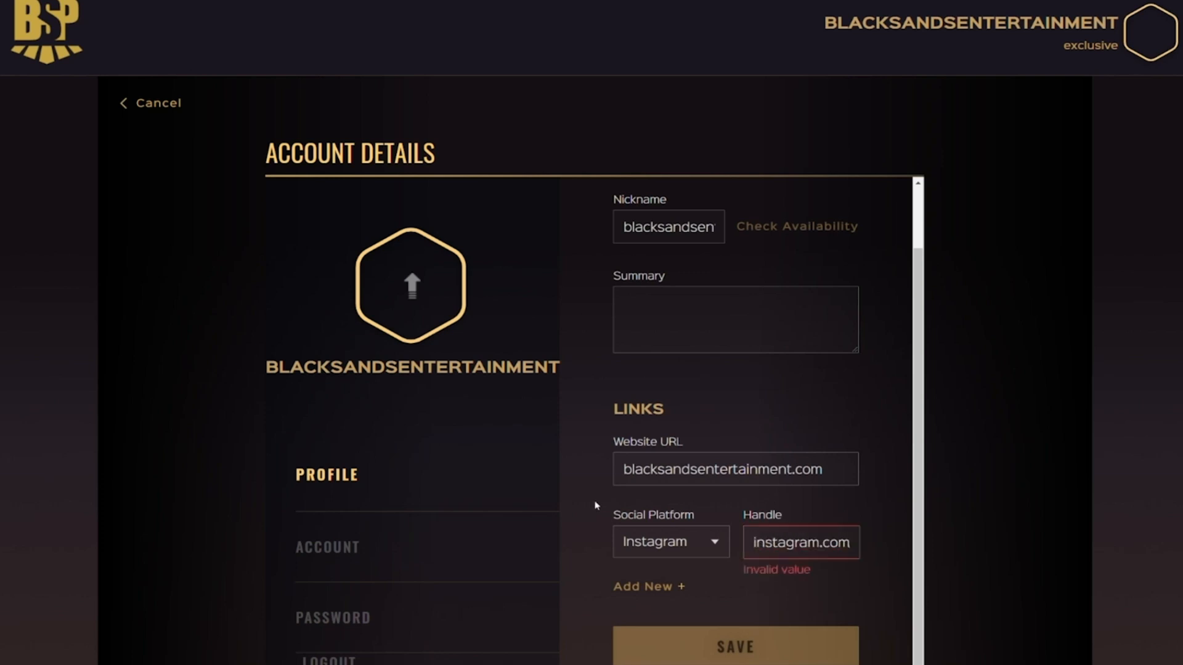
pyautogui.moveTo(772, 542); pyautogui.dragTo(723, 543)
pyautogui.click(778, 542)
pyautogui.write('Htpp')
pyautogui.press('BackSpace')
pyautogui.press('BackSpace')
pyautogui.write('tp://')
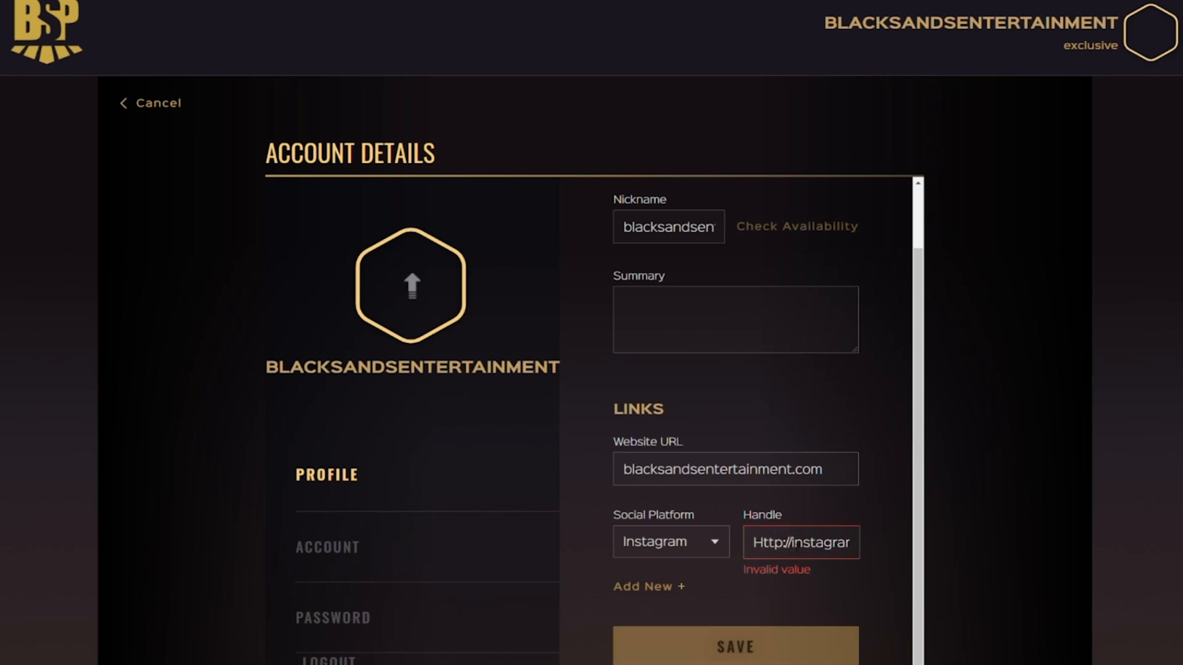
pyautogui.moveTo(790, 542); pyautogui.dragTo(739, 546)
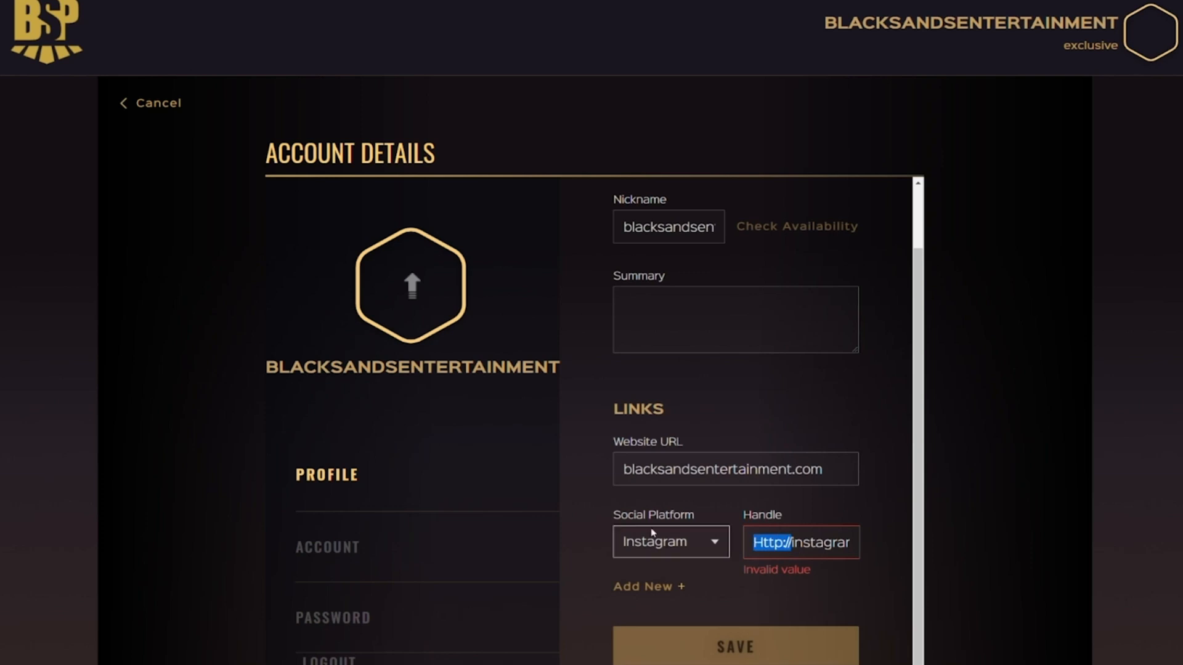
pyautogui.press('BackSpace')
pyautogui.moveTo(855, 542); pyautogui.dragTo(619, 537)
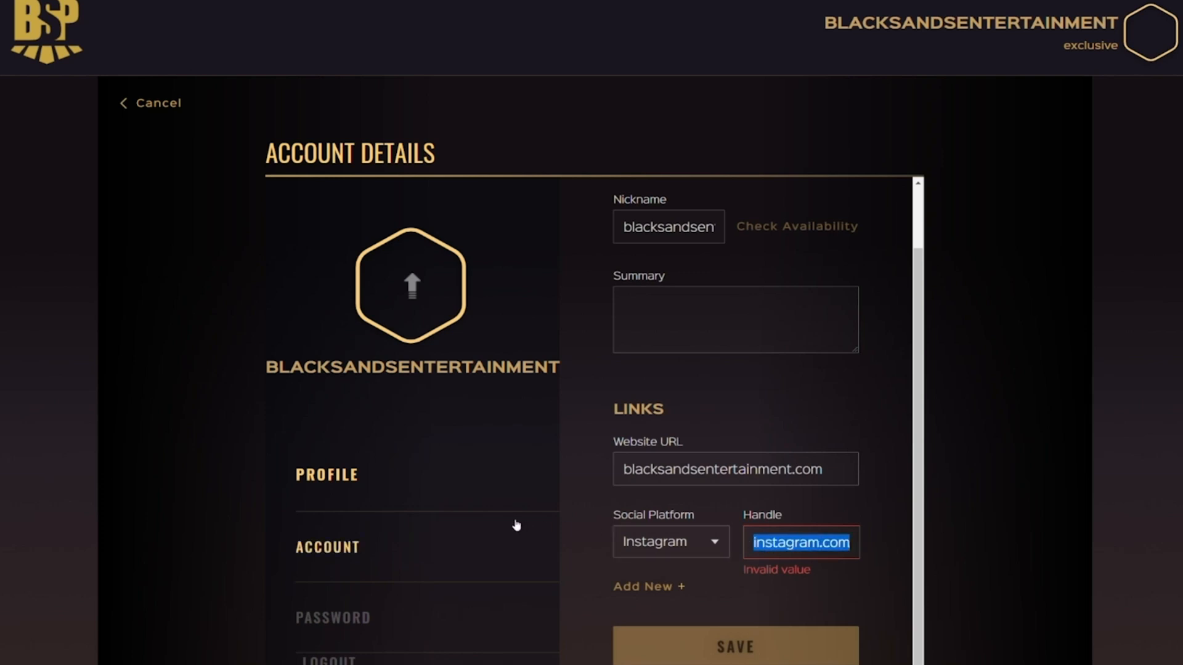
pyautogui.press('BackSpace')
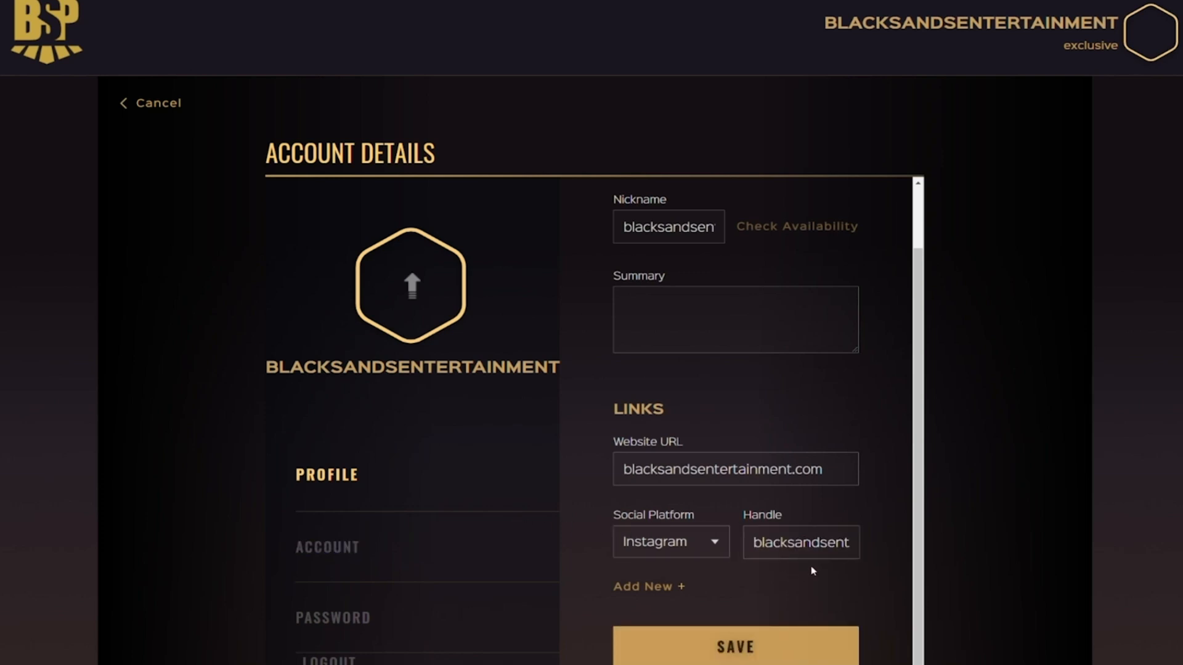
pyautogui.moveTo(828, 543); pyautogui.dragTo(599, 528)
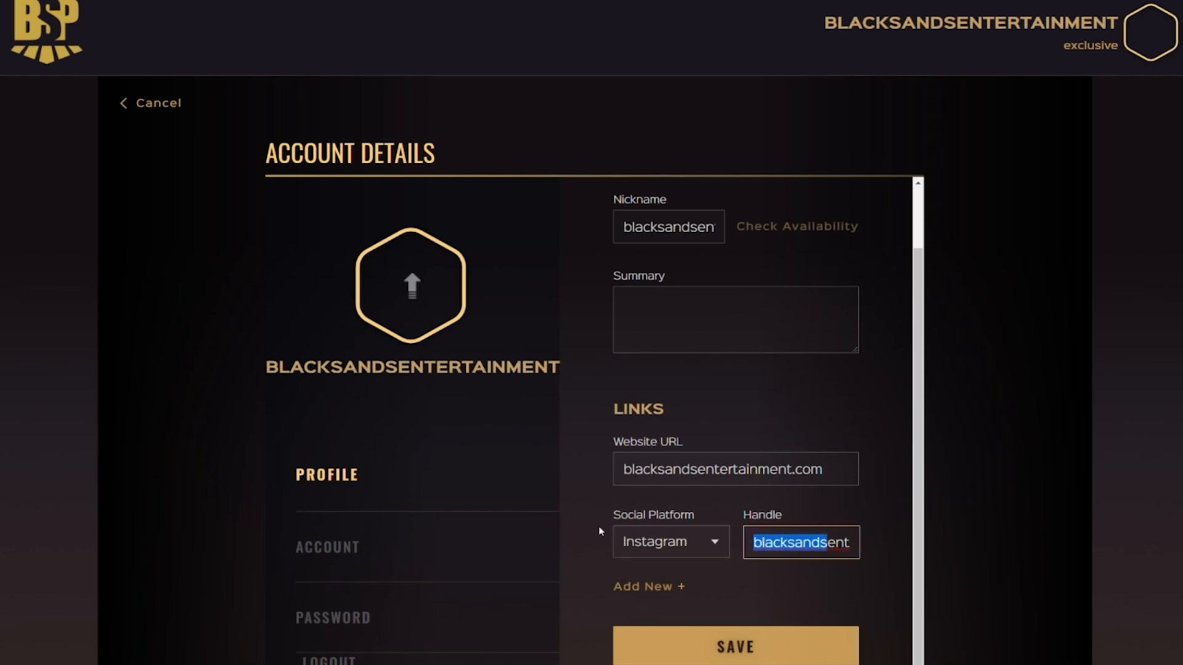
pyautogui.click(801, 573)
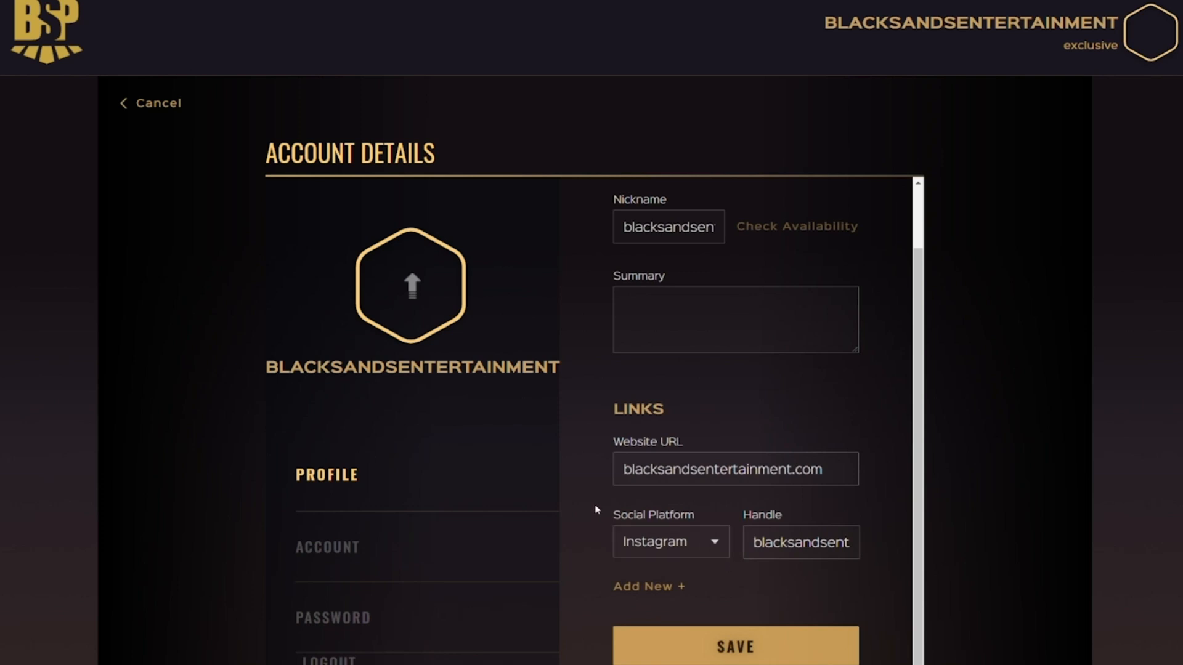
# Review the studio name in the account's name settings, and return to the series overview without saving
pyautogui.click(342, 549)
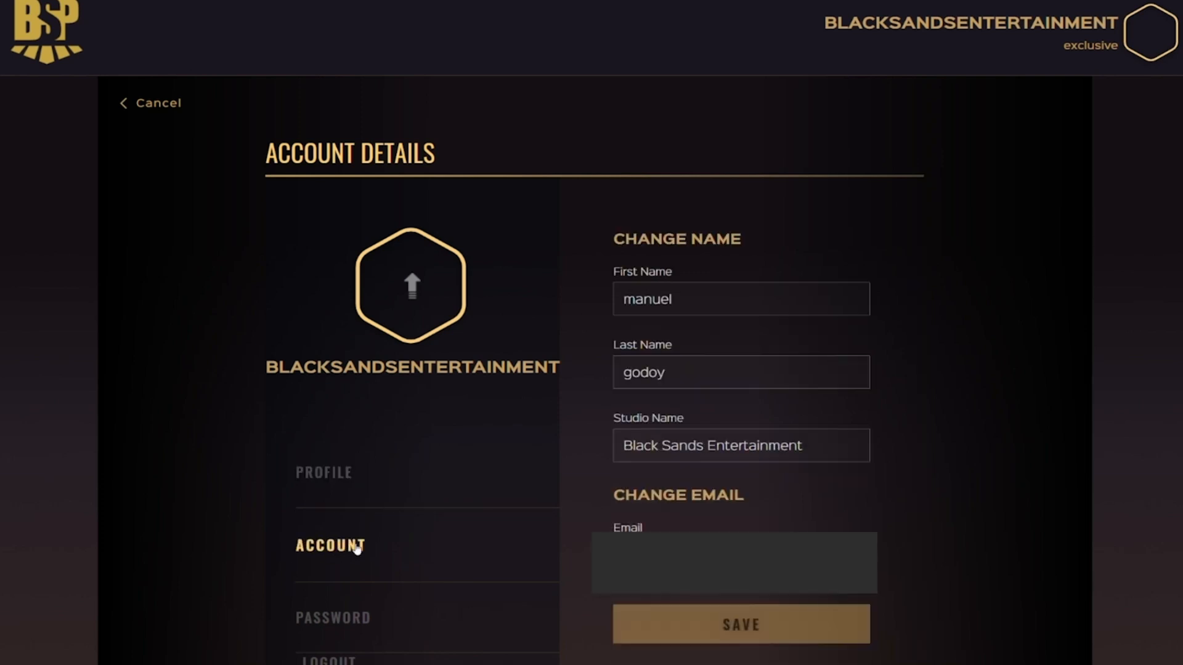
pyautogui.click(773, 453)
pyautogui.moveTo(612, 419); pyautogui.dragTo(695, 426)
pyautogui.click(812, 451)
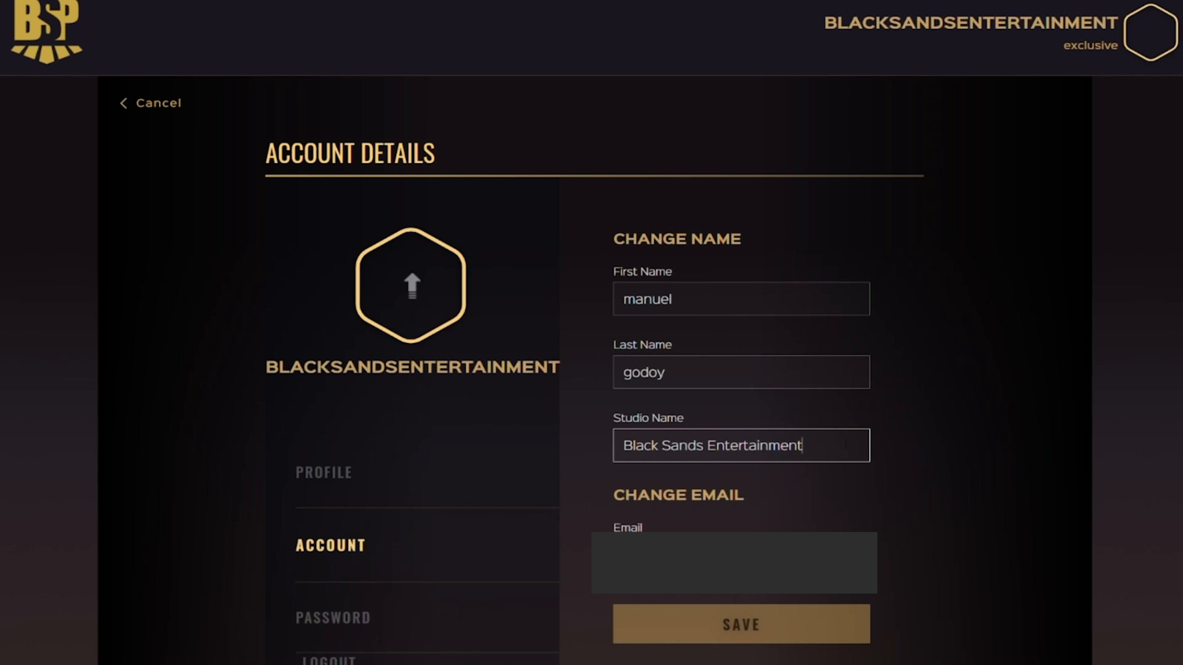
pyautogui.click(777, 481)
pyautogui.click(158, 103)
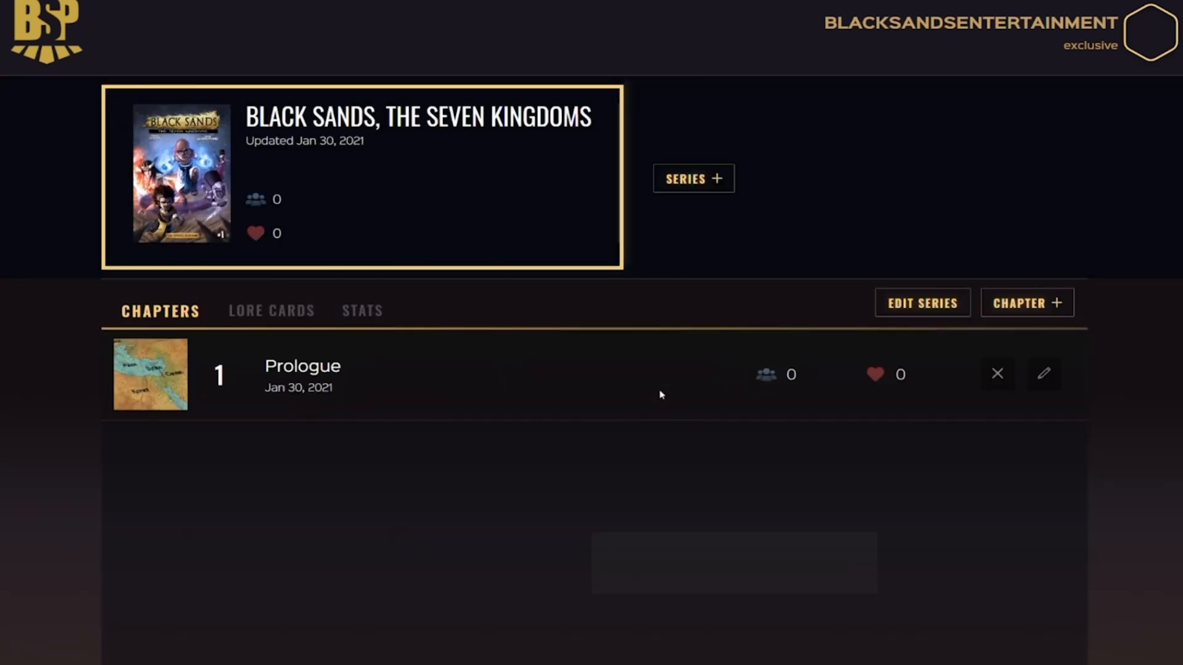